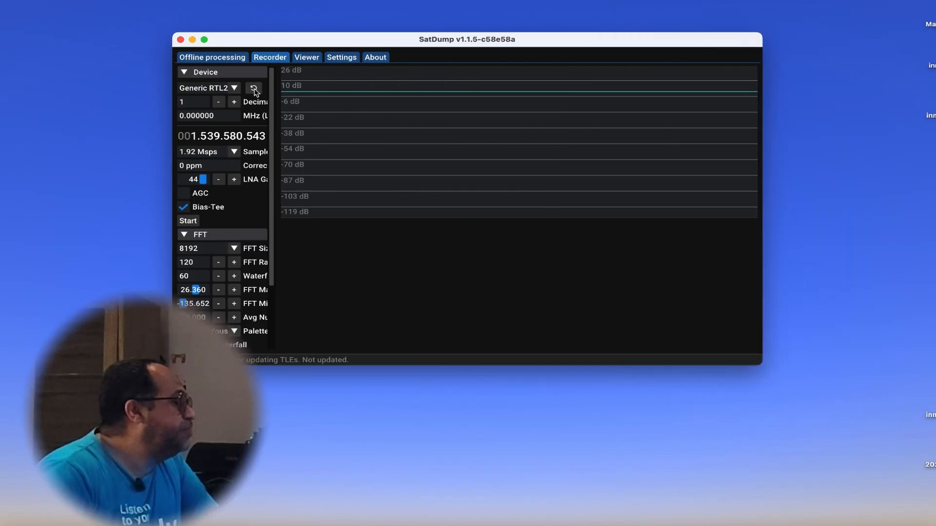
Select the Generic RTL2832U OEM #0 receiver, enlarge the recorder window and start reception
left_click(235, 89)
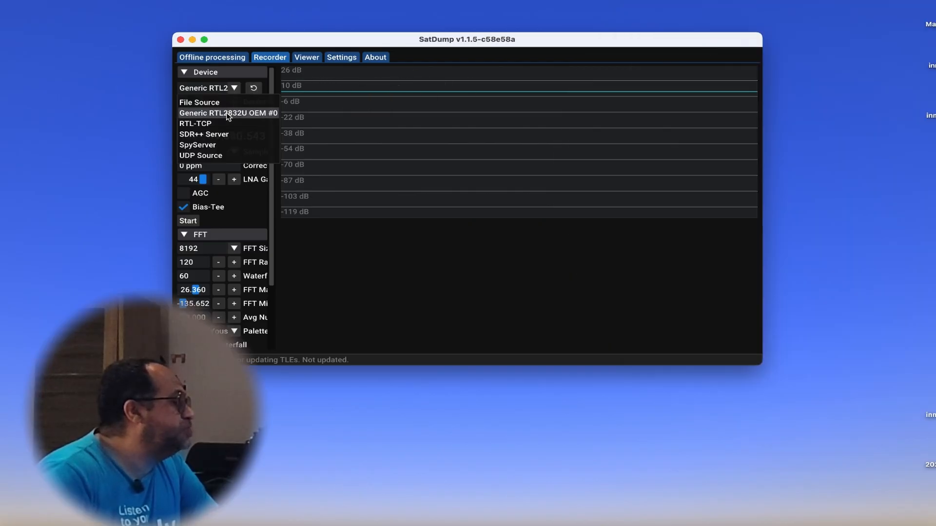
left_click(226, 113)
left_click_drag(286, 45, 227, 9)
left_click_drag(701, 327, 935, 493)
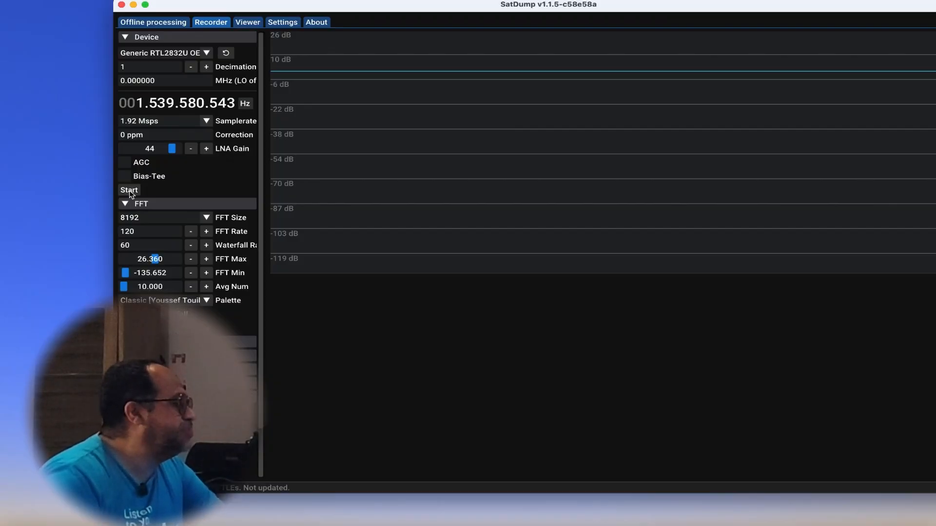
left_click(130, 191)
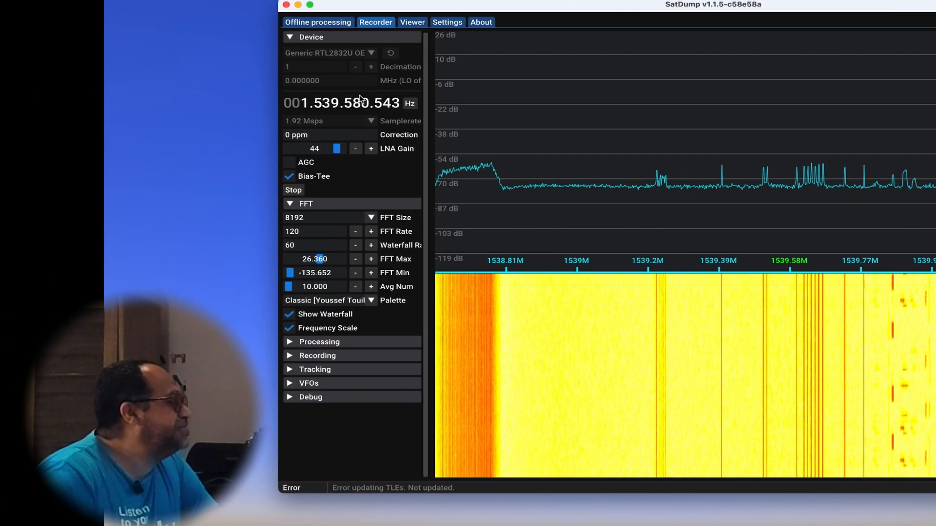
Turn off Bias-Tee and restart the receiver with decimation set to 4
left_click(303, 179)
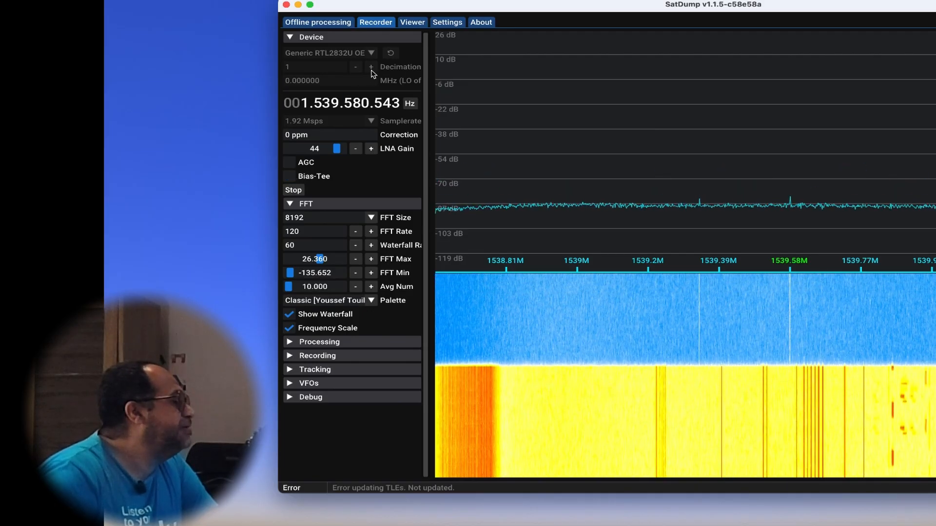
left_click(295, 191)
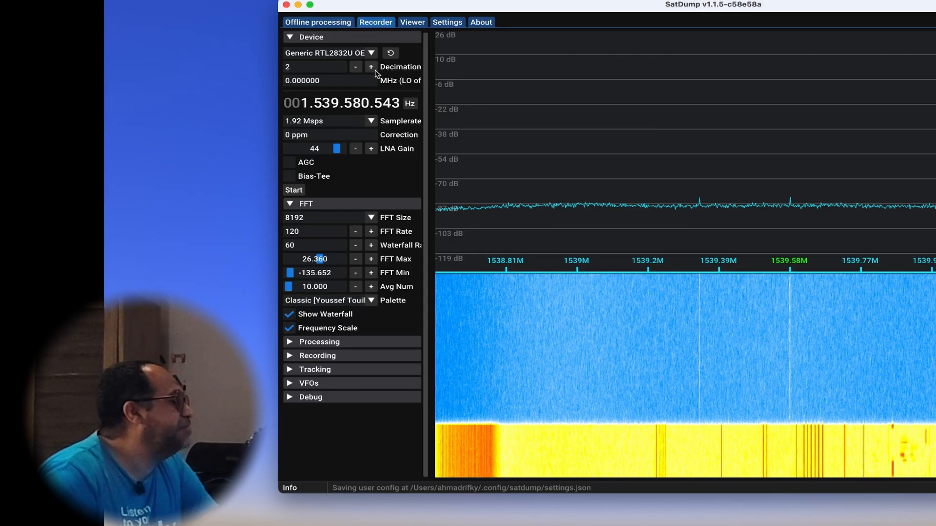
left_click(295, 190)
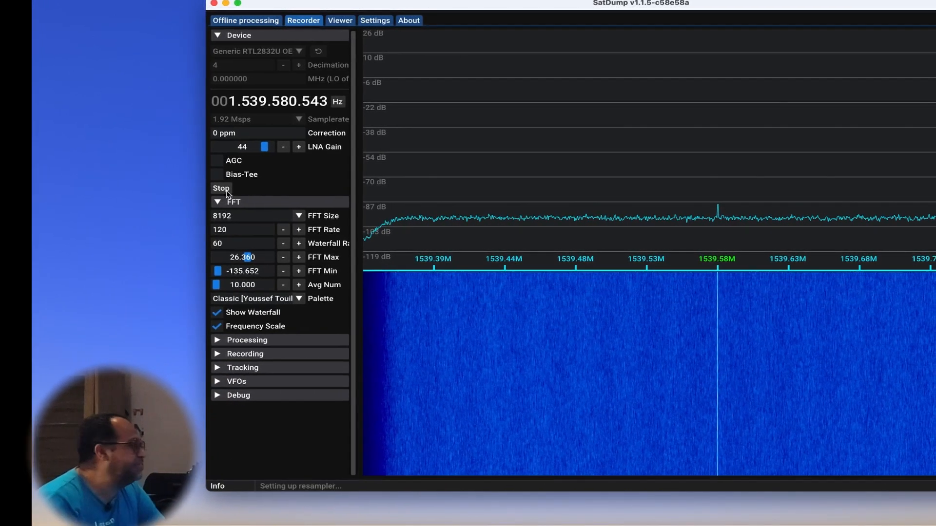
Restart the receiver with decimation set to 1 and Bias-Tee turned on
left_click(224, 191)
left_click(283, 67)
left_click(283, 67)
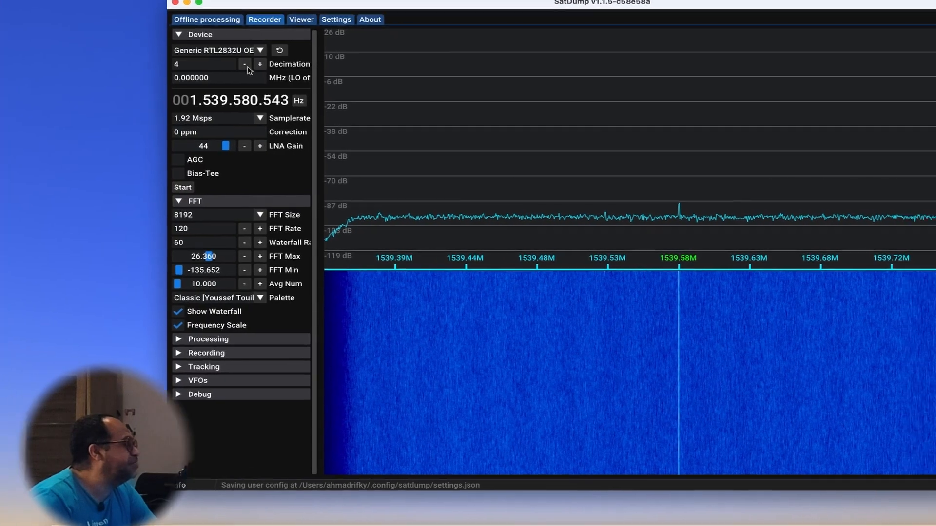
left_click(169, 62)
left_click(107, 185)
left_click(195, 176)
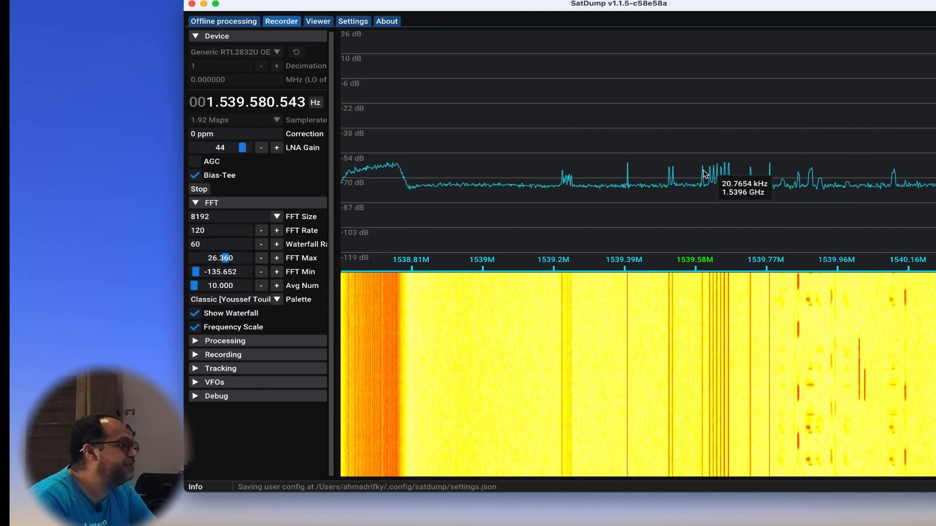
Stop reception, set decimation to 4, and start the receiver with Bias-Tee turned on
left_click(197, 176)
left_click(198, 189)
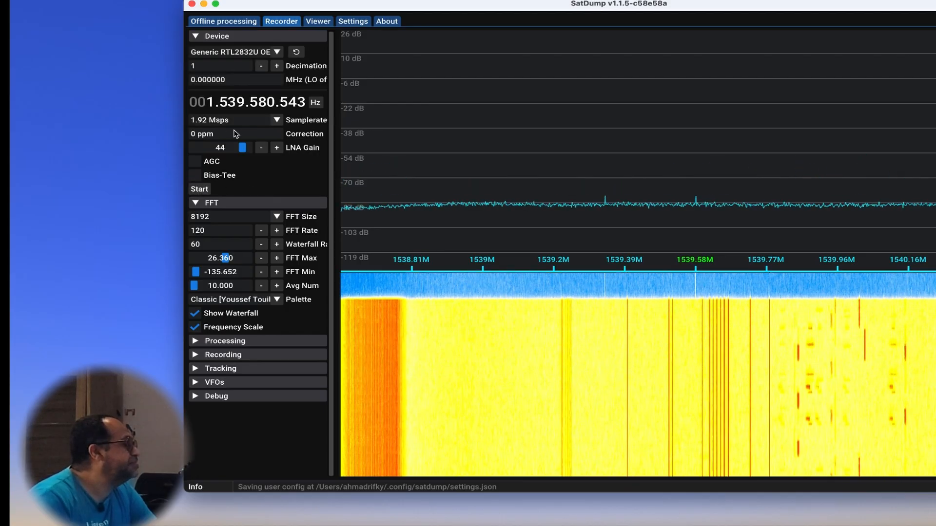
left_click(262, 67)
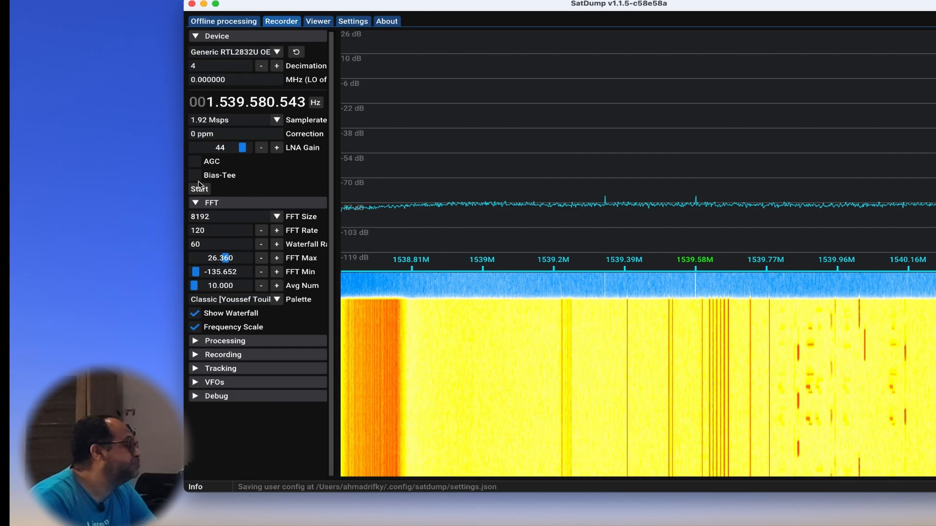
left_click(199, 190)
left_click(196, 176)
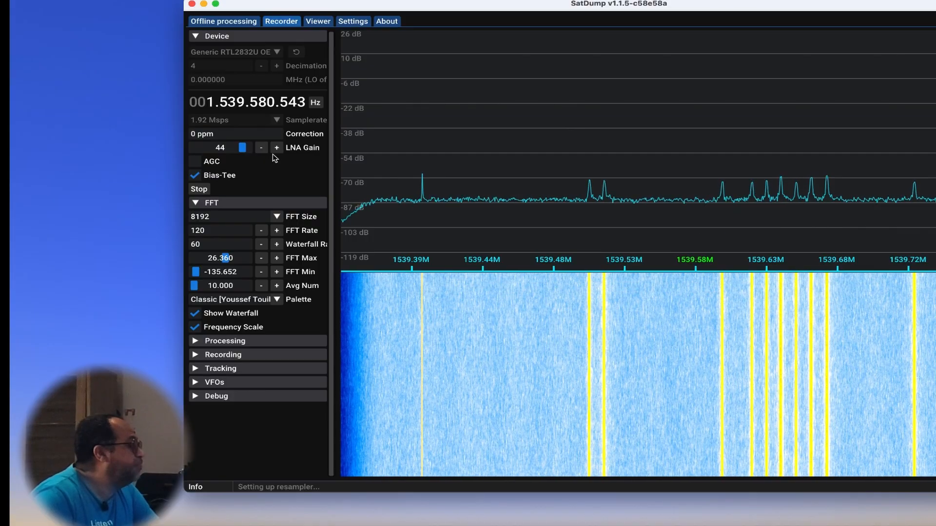
Tune the center frequency to 1,539,594,543 Hz, near the lone carrier beside the signal group
left_click(272, 99)
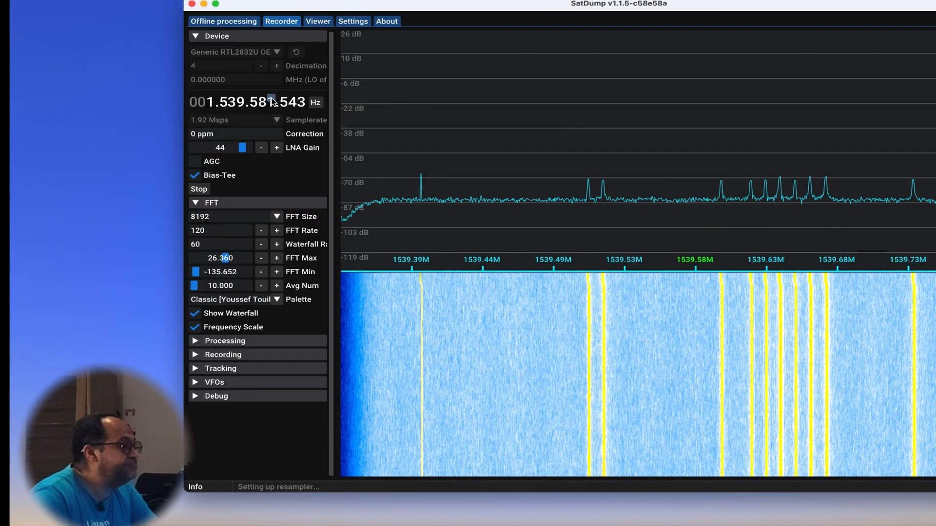
scroll(272, 100, "up", 6)
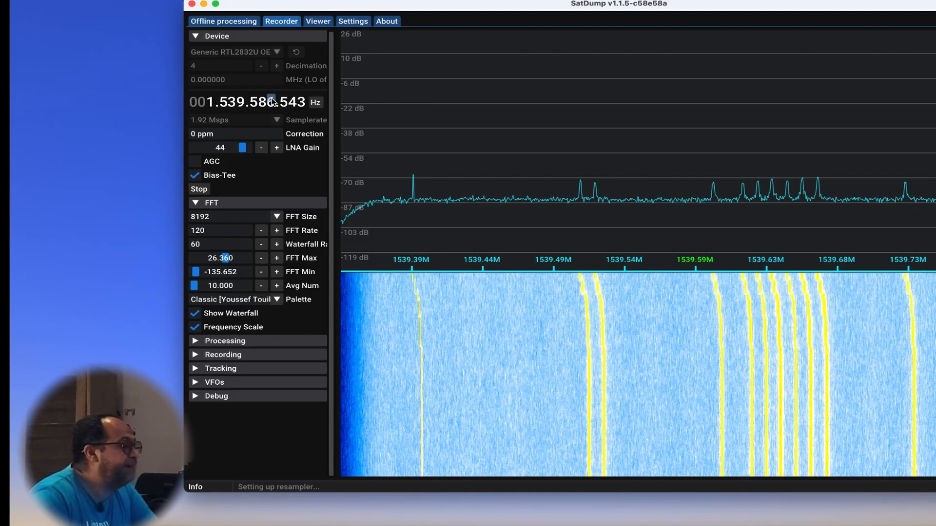
scroll(272, 100, "up", 7)
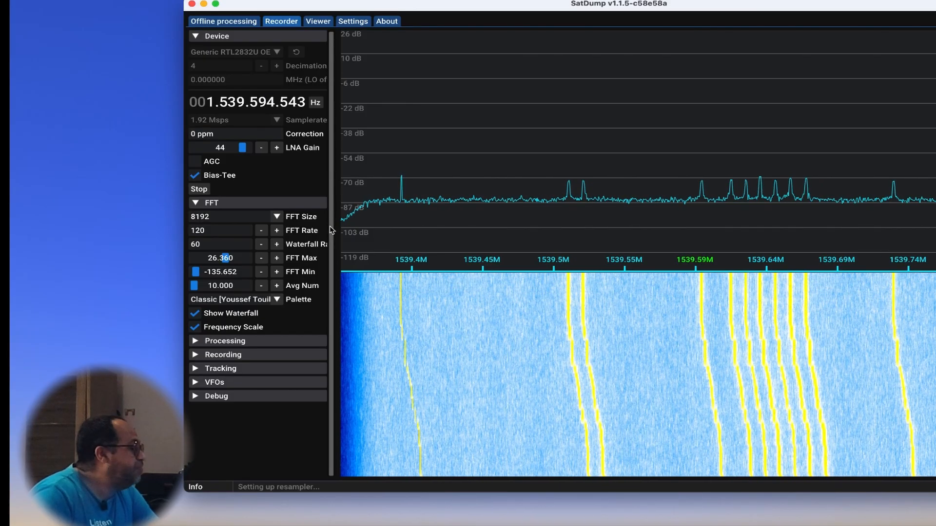
Choose the Inmarsat STD-C pipeline, enable DC Blocking and start its live processing
left_click(218, 342)
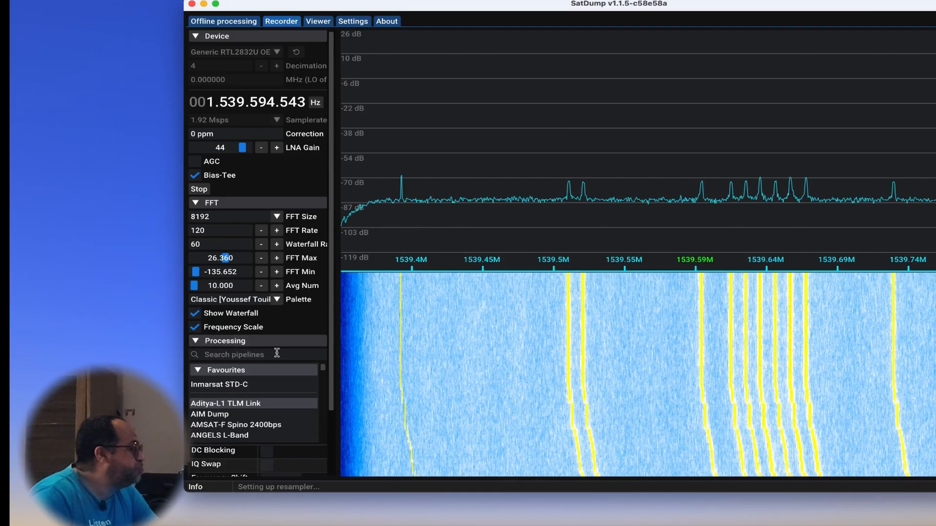
scroll(326, 402, "down", 1)
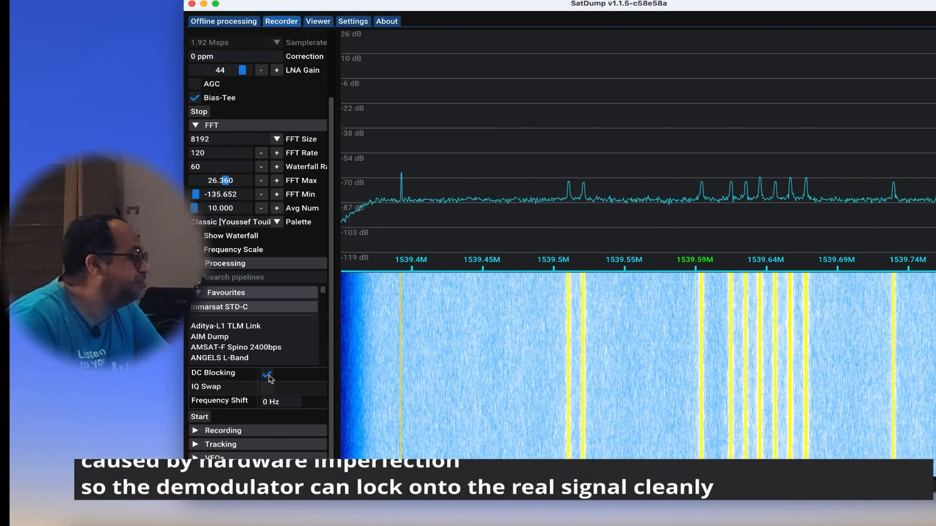
left_click(200, 443)
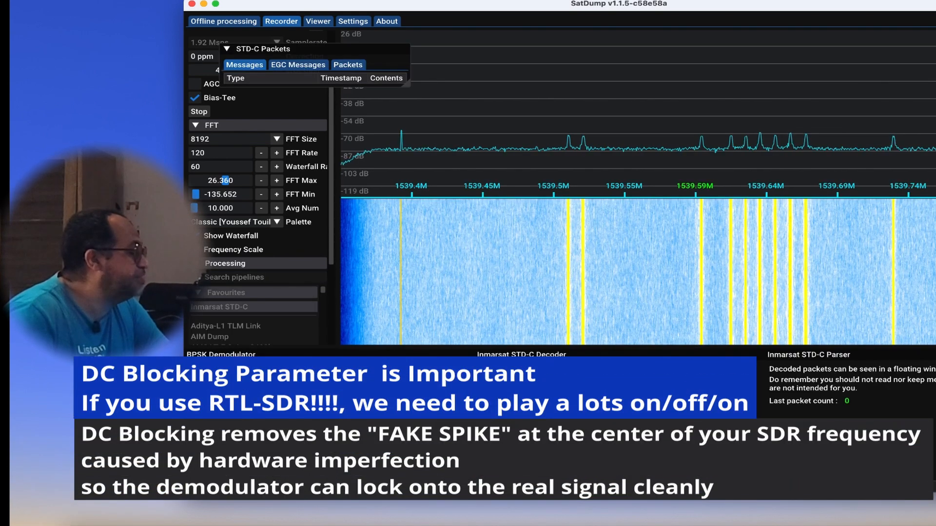
Fine-tune the receiver frequency to 1,539,594,943 Hz
scroll(292, 151, "up", 4)
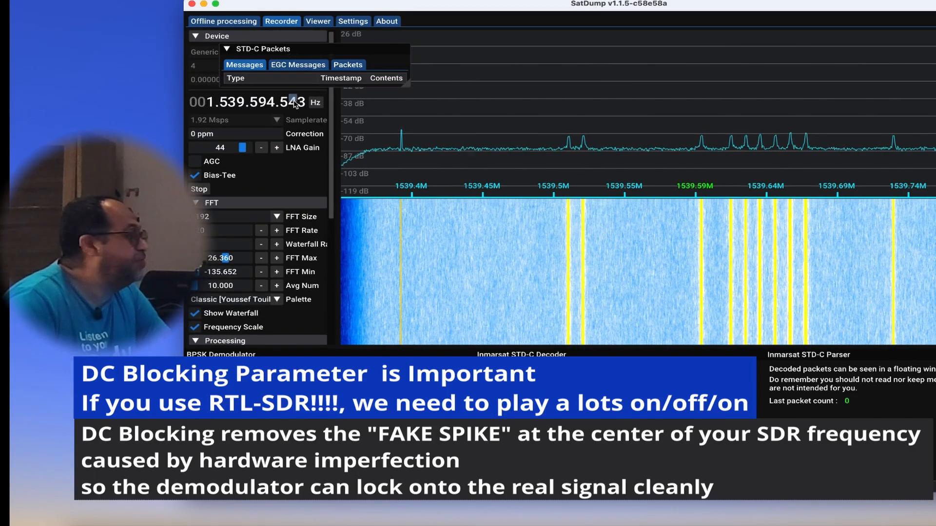
scroll(288, 103, "up", 1)
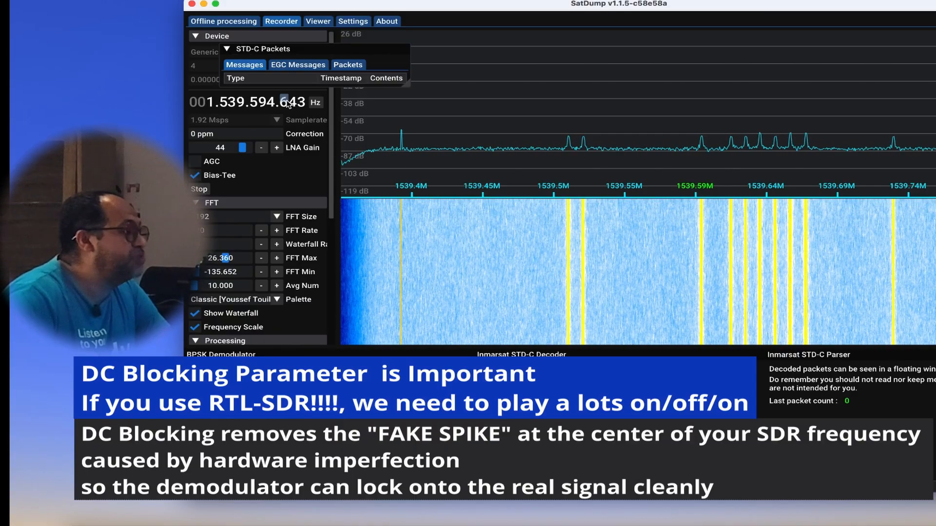
scroll(288, 103, "up", 2)
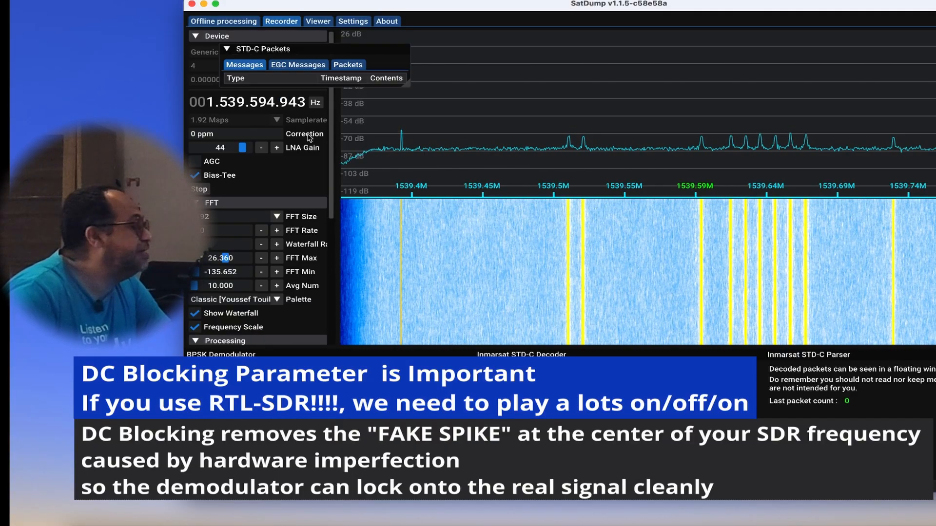
Restart the receiver with decimation 5 and move the STD-C Packets window away from the device settings onto the spectrum
left_click(199, 190)
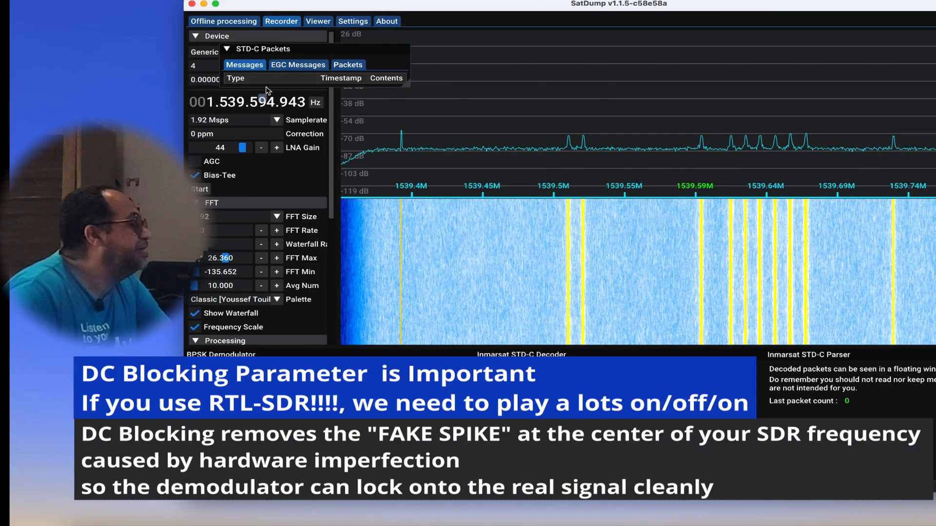
left_click_drag(383, 54, 546, 70)
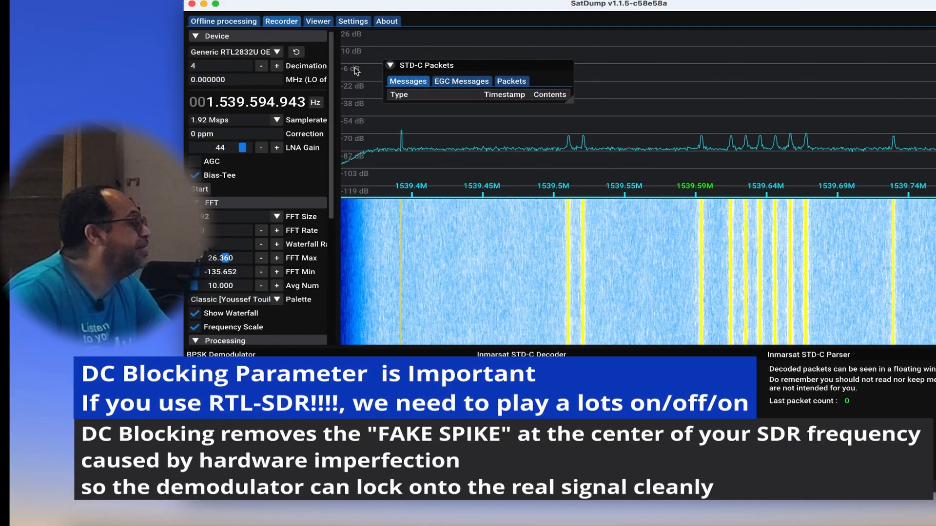
left_click(199, 190)
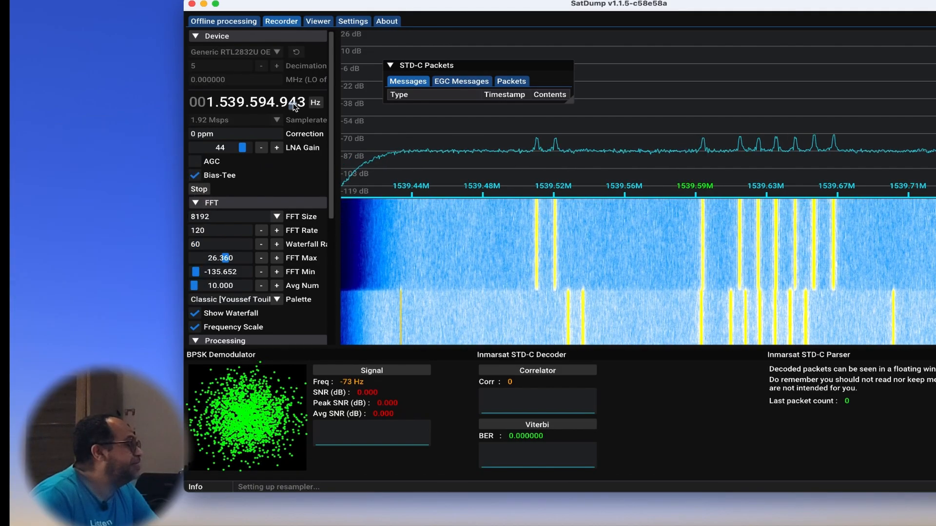
Raise the receiver frequency in small increments to 1,539,595,113 Hz
scroll(294, 101, "up", 3)
scroll(294, 102, "up", 8)
scroll(294, 101, "up", 3)
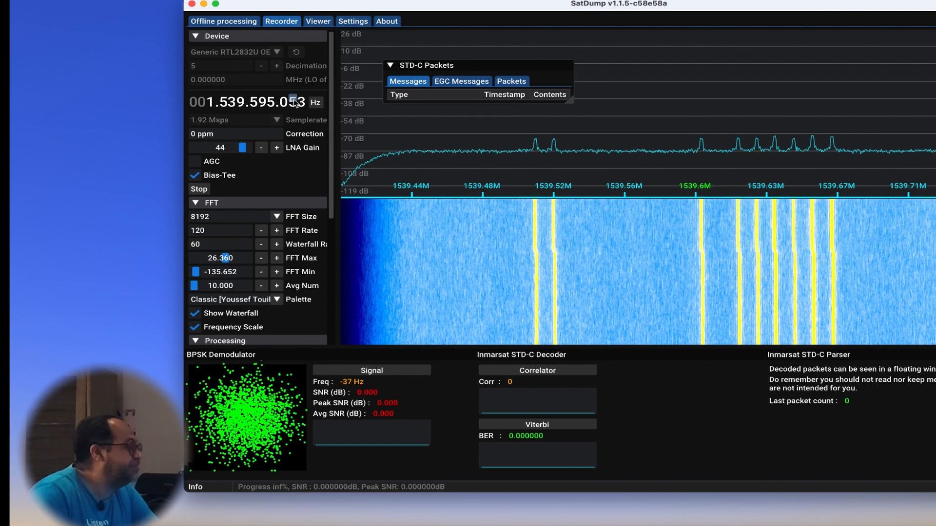
scroll(294, 102, "up", 3)
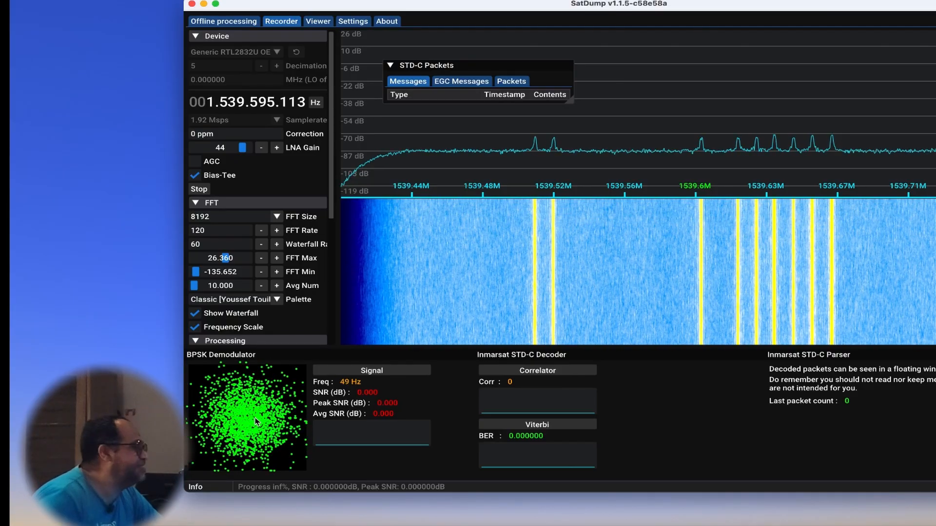
Try receiver frequencies of 1,539,695,113 Hz and 1,539,605,113 Hz, returning to 1,539,595,113 Hz after each
left_click(254, 99)
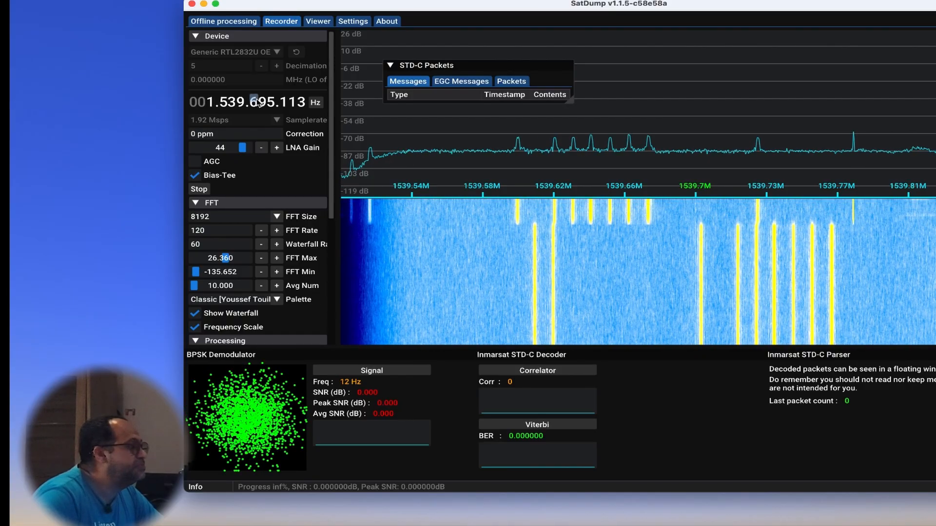
left_click(262, 107)
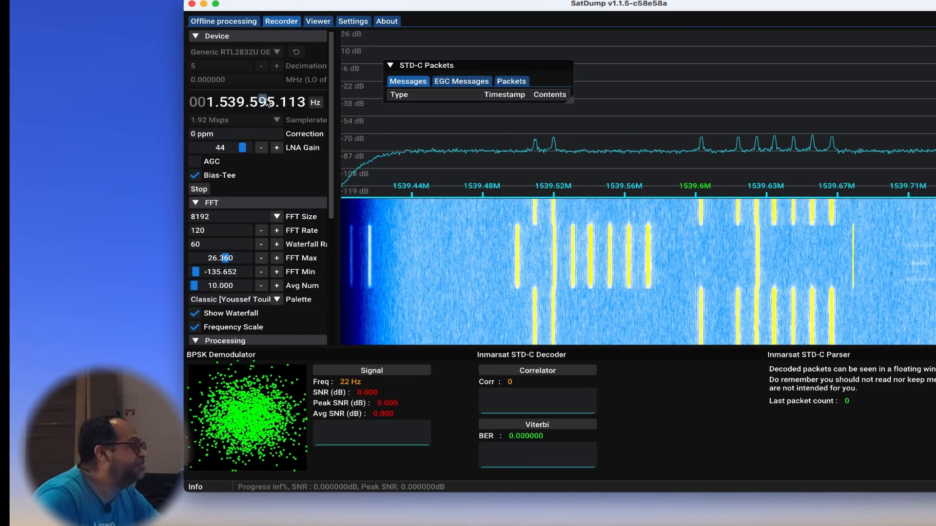
left_click(266, 99)
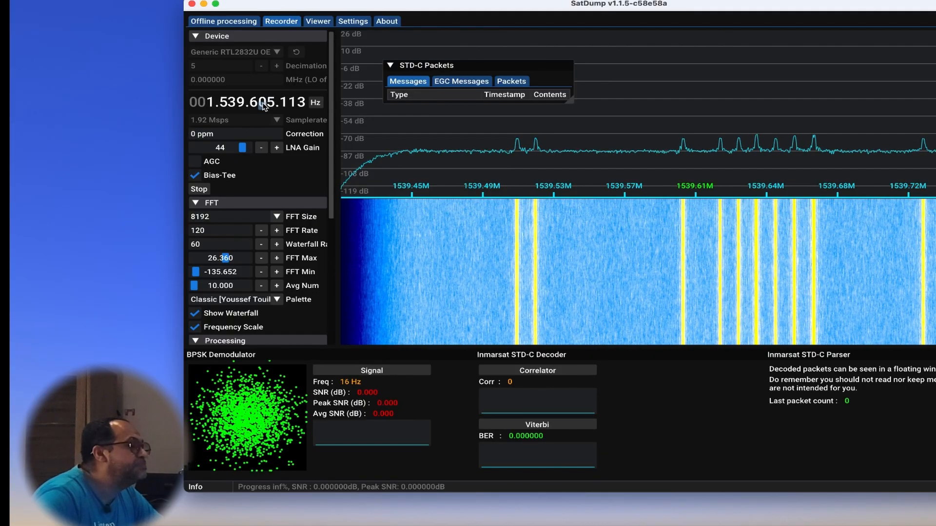
left_click(263, 106)
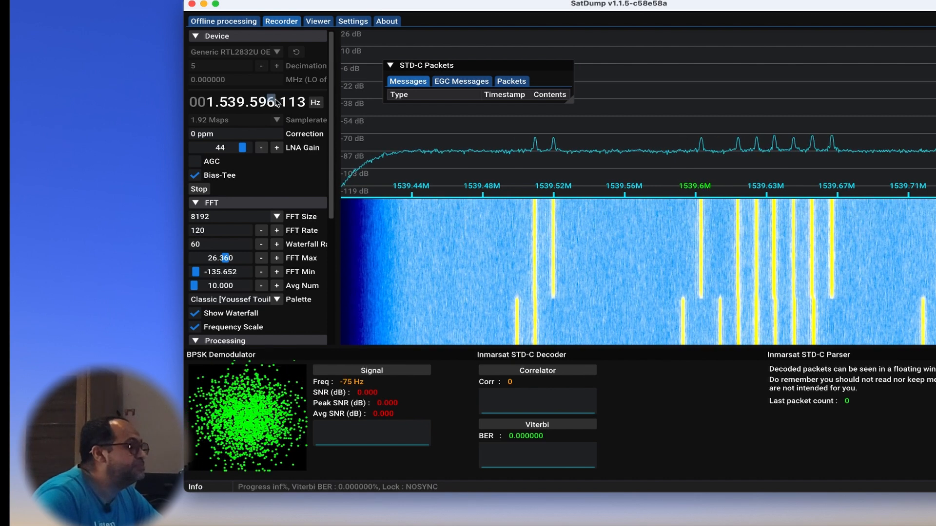
Shift the receiver frequency to 1,539,597,023 Hz to bring the demodulator closer to the carrier
left_click(275, 100)
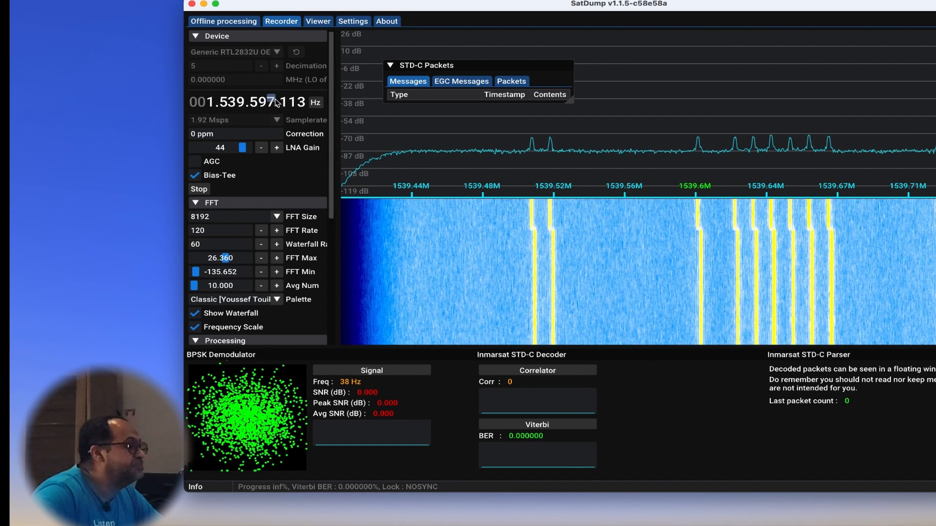
left_click(276, 106)
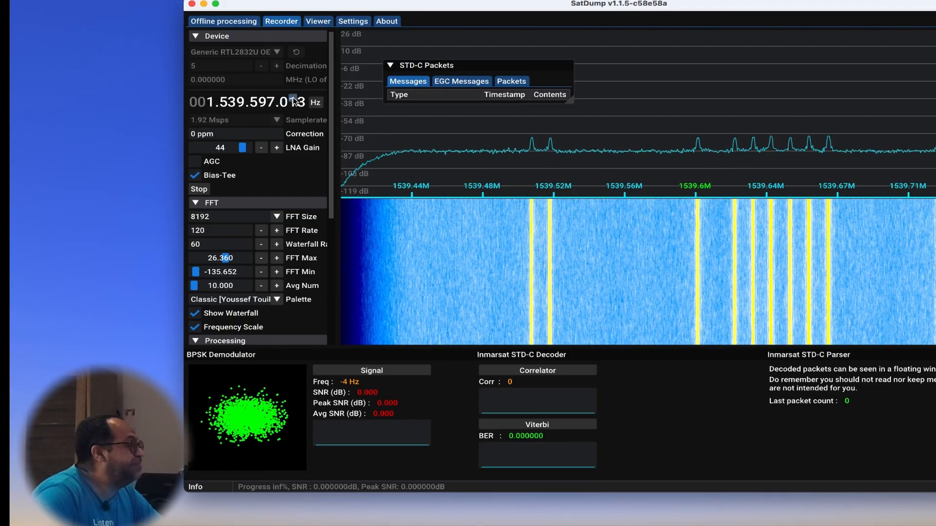
left_click(293, 99)
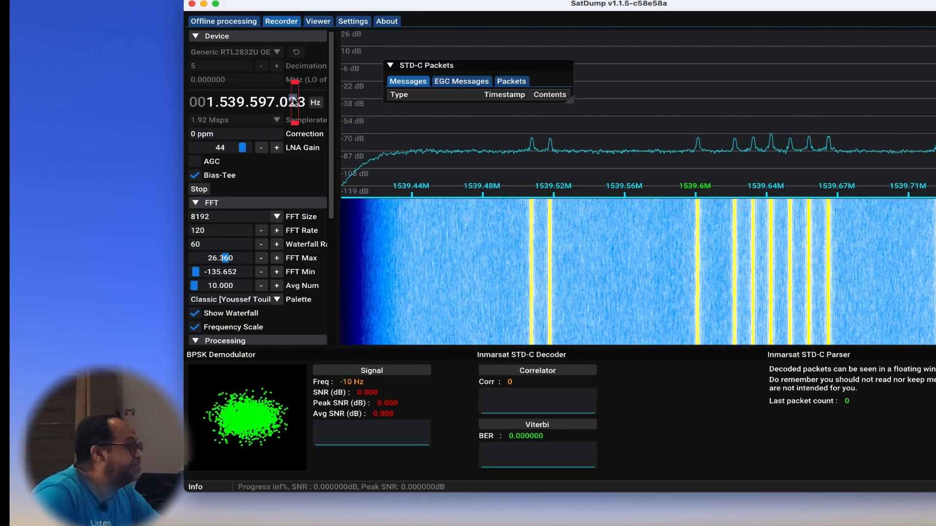
Raise the receiver frequency in 10 Hz increments to 1,539,597,283 Hz
left_click(294, 100)
left_click(293, 100)
left_click(293, 99)
left_click(293, 99)
left_click(293, 99)
left_click(294, 99)
left_click(294, 99)
scroll(294, 101, "up", 18)
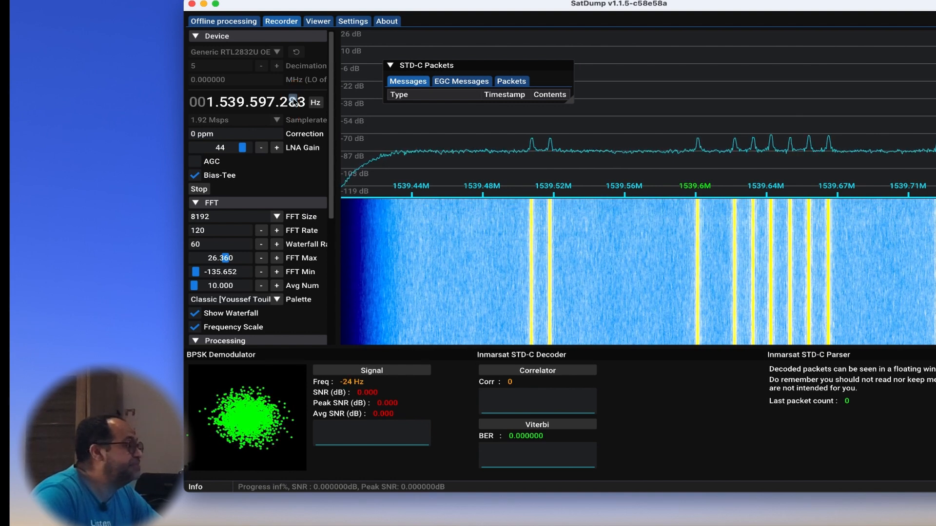
Continue raising the receiver frequency in small increments to 1,539,597,603 Hz
scroll(293, 101, "up", 2)
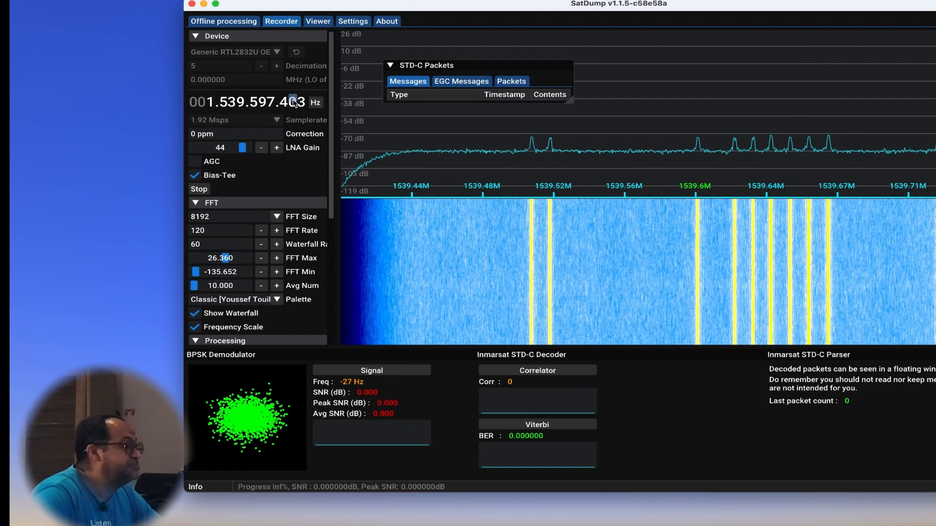
scroll(293, 101, "up", 3)
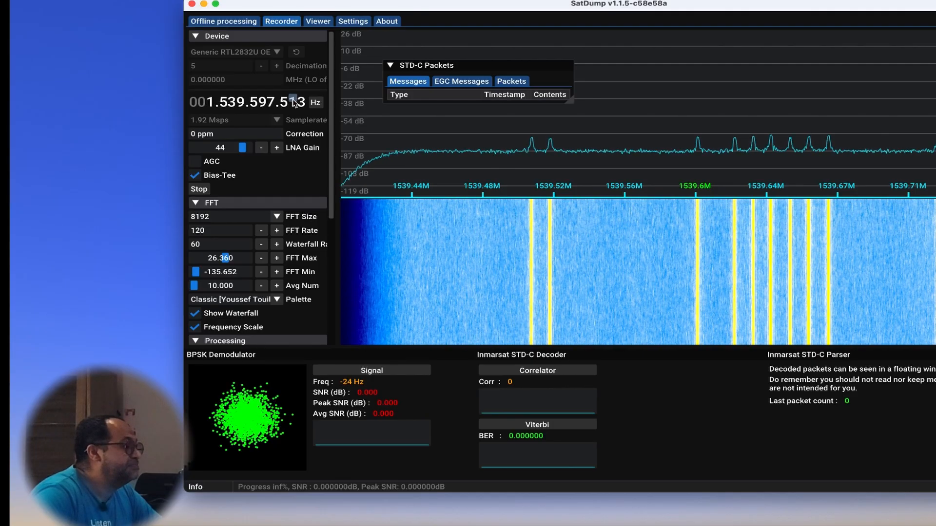
scroll(294, 103, "up", 2)
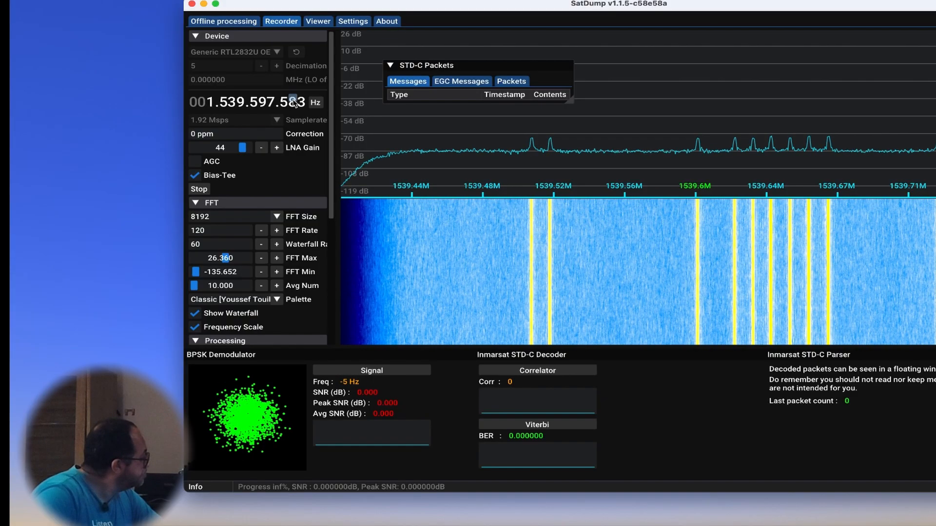
scroll(294, 102, "up", 2)
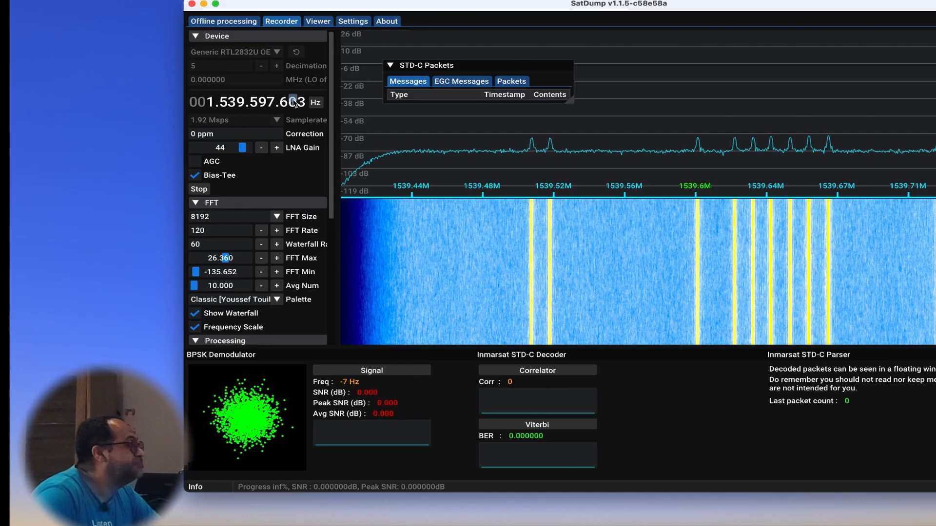
Increase the receiver frequency gradually to 1,539,598,013 Hz to improve the demodulator's signal
scroll(294, 102, "up", 3)
scroll(294, 102, "up", 3)
scroll(294, 102, "up", 2)
scroll(294, 102, "up", 3)
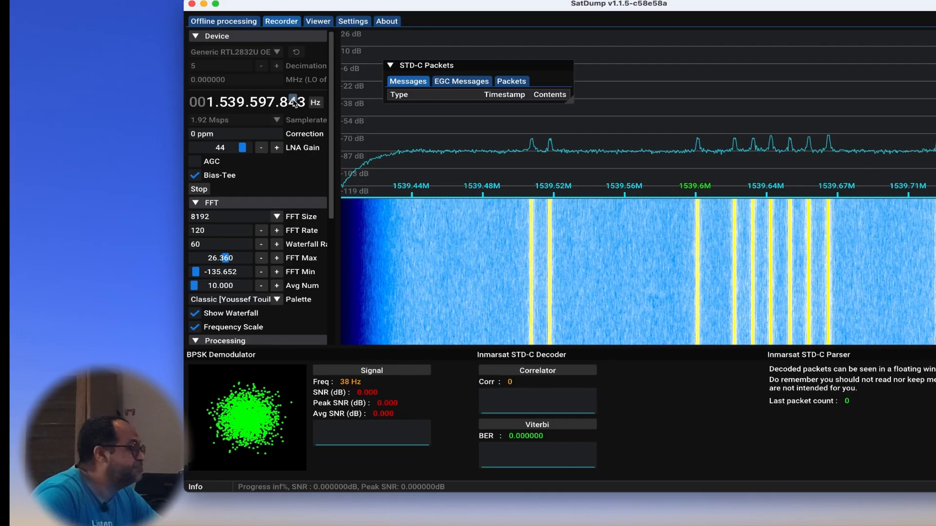
scroll(294, 102, "up", 4)
scroll(293, 103, "up", 2)
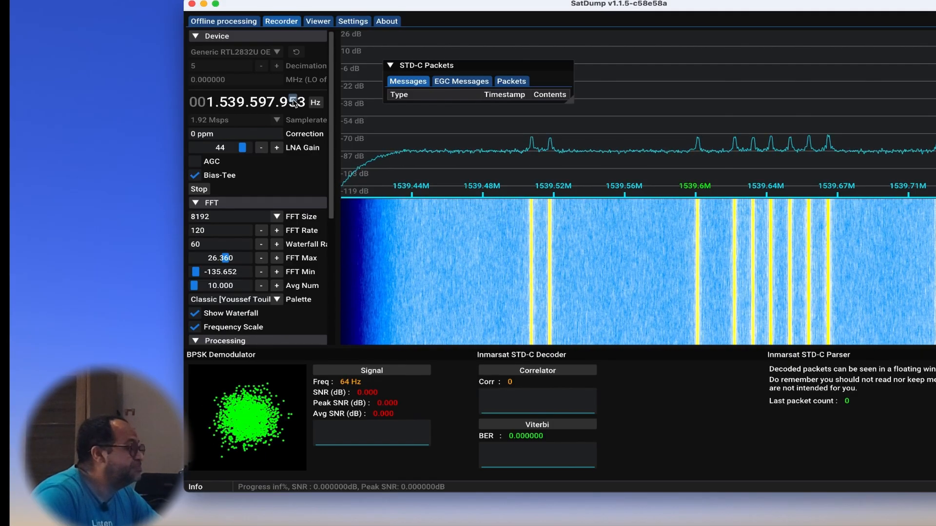
scroll(294, 102, "up", 2)
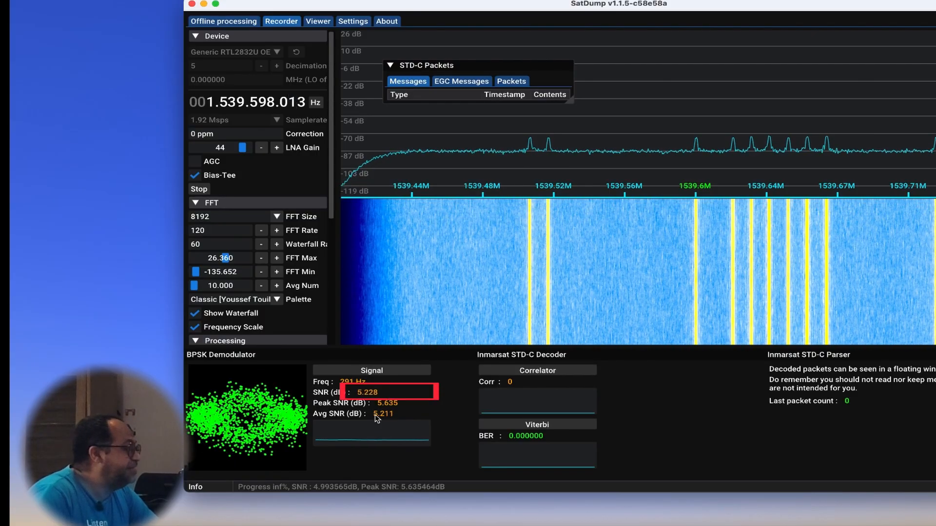
Fine-tune the receiver frequency upward in single-hertz and 10 Hz increments to 1,539,598,066 Hz
left_click(302, 101)
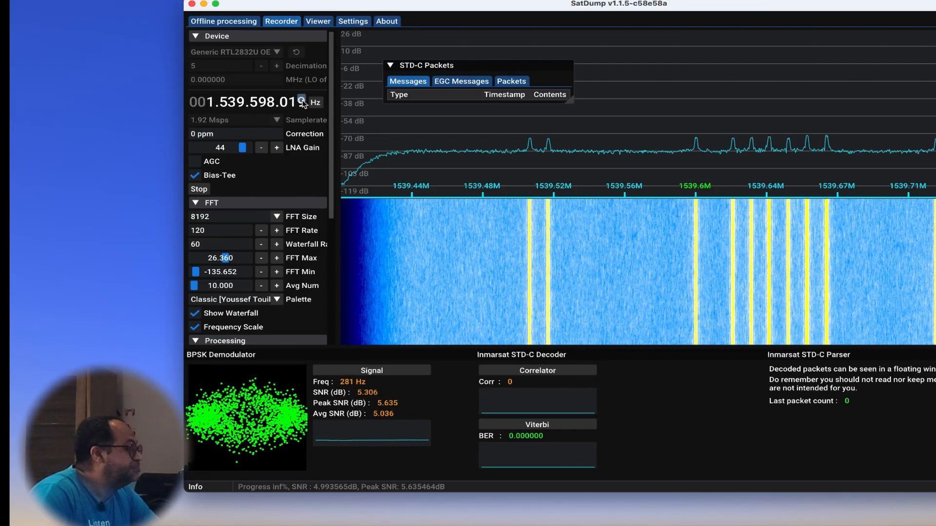
left_click(302, 101)
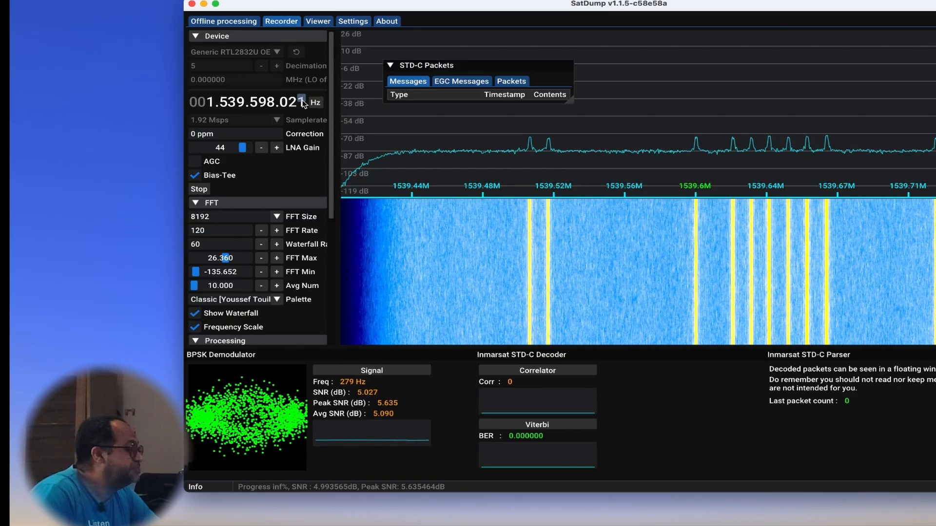
left_click(302, 101)
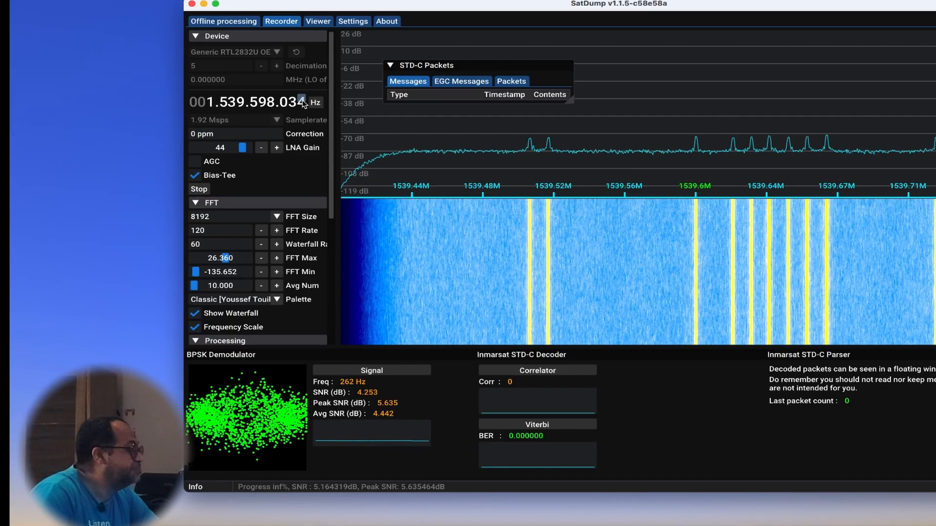
scroll(302, 103, "up", 1)
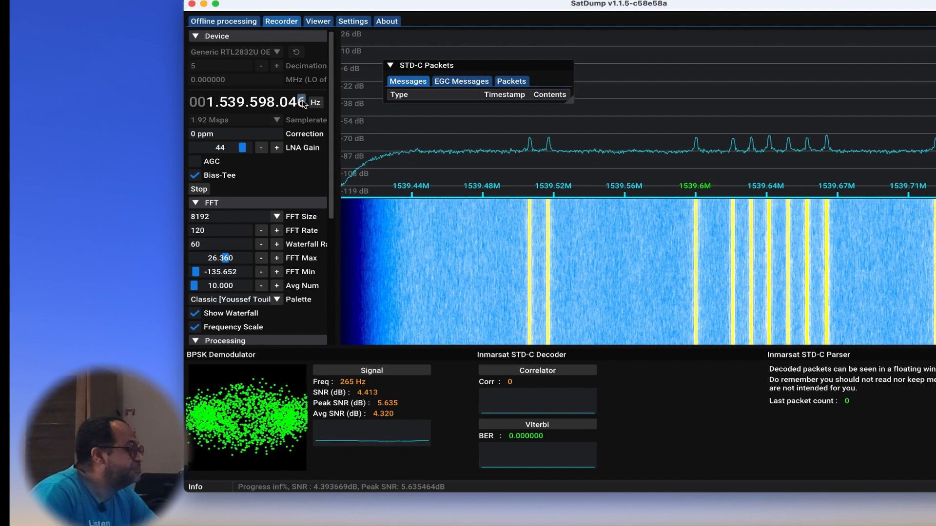
scroll(294, 102, "up", 1)
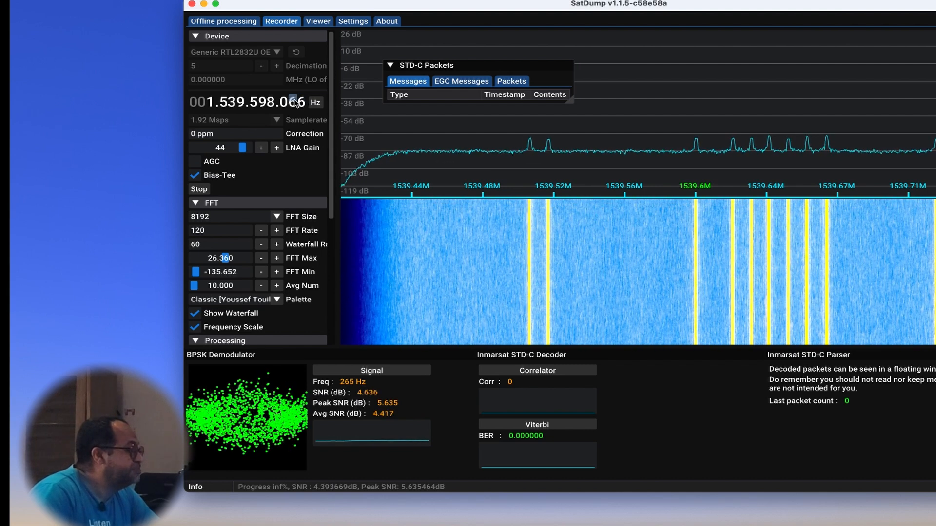
Raise the receiver frequency in 10 Hz increments to 1,539,598,426 Hz
scroll(295, 102, "up", 2)
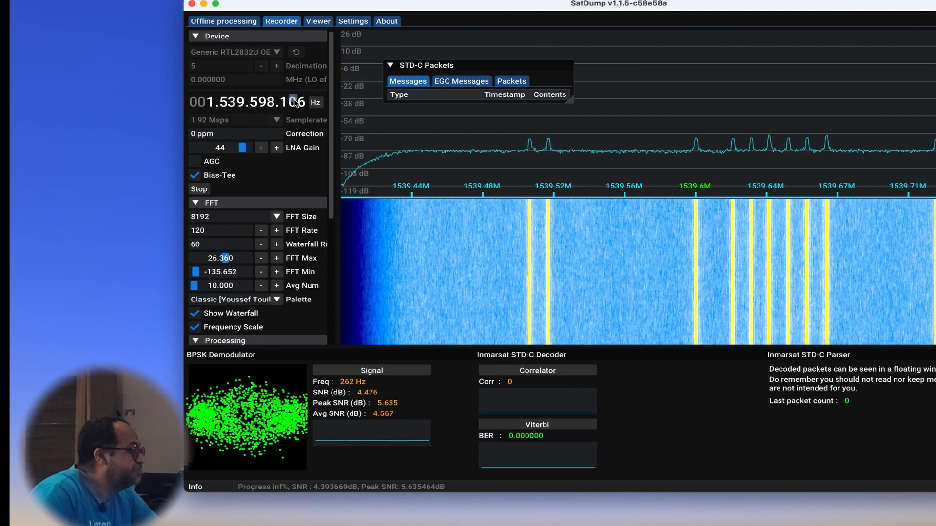
scroll(295, 103, "up", 3)
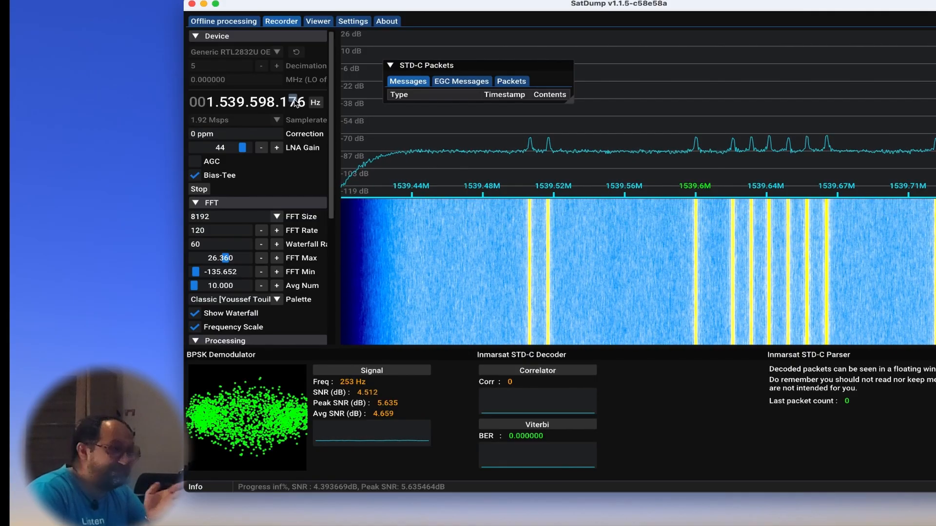
scroll(295, 103, "up", 2)
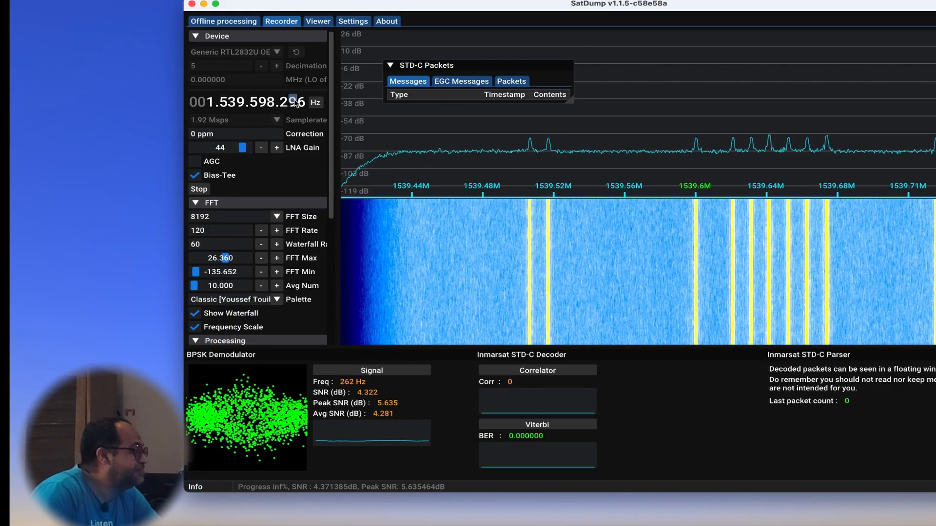
scroll(296, 103, "up", 2)
scroll(295, 102, "up", 1)
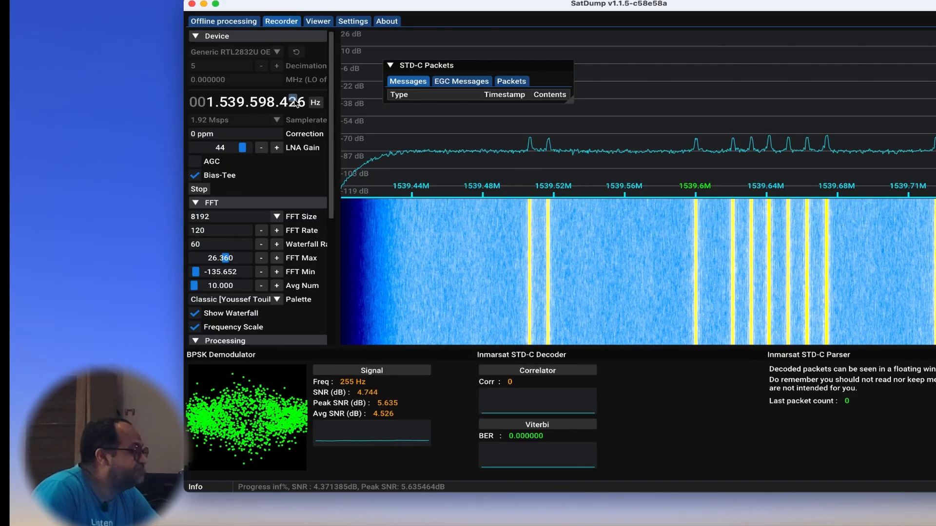
Sweep the receiver frequency further upward to 1,539,599,056 Hz
scroll(295, 103, "up", 8)
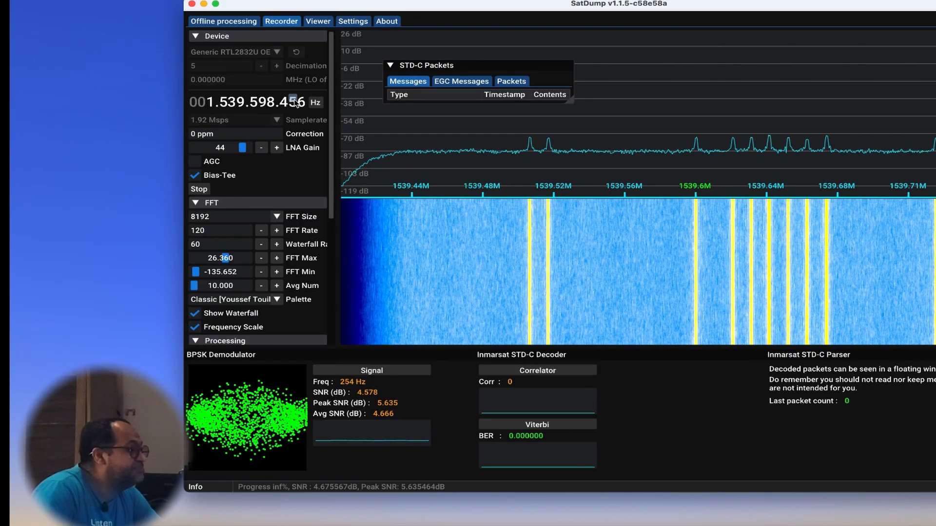
scroll(295, 103, "up", 20)
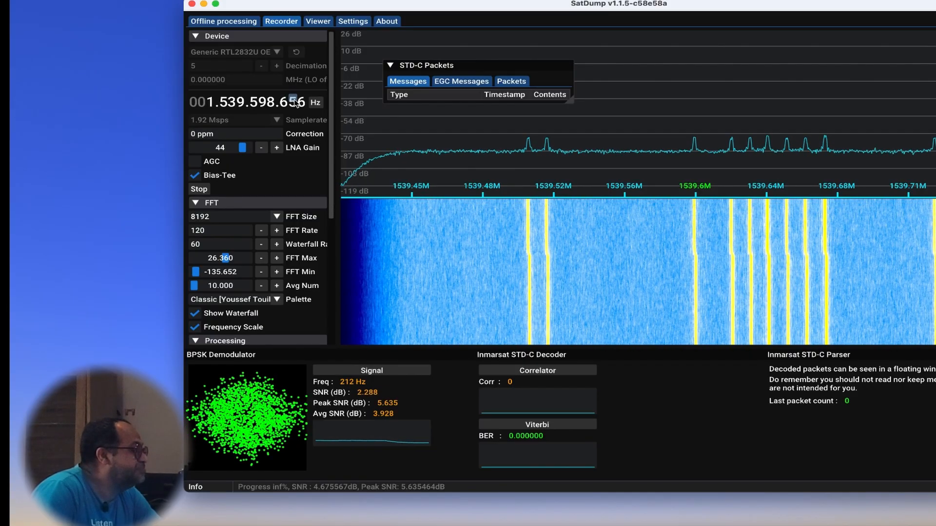
scroll(295, 102, "up", 20)
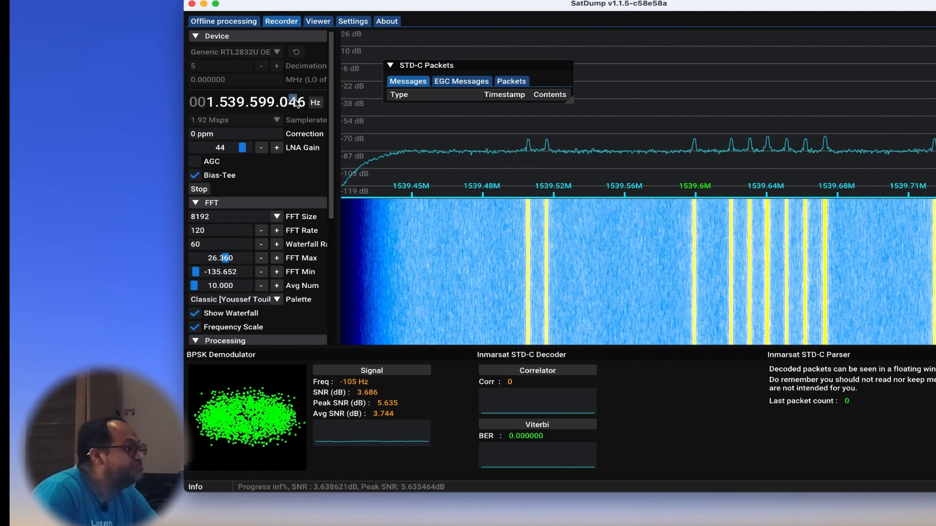
left_click(295, 101)
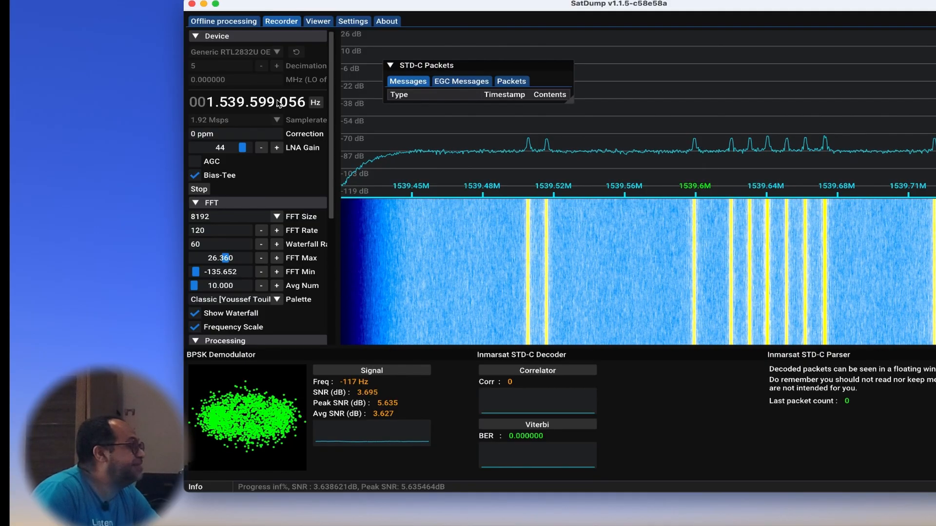
Move the receiver frequency in 1 kHz increments up to 1,539,616,056 Hz and back one increment to 1,539,615,056 Hz
scroll(271, 101, "up", 5)
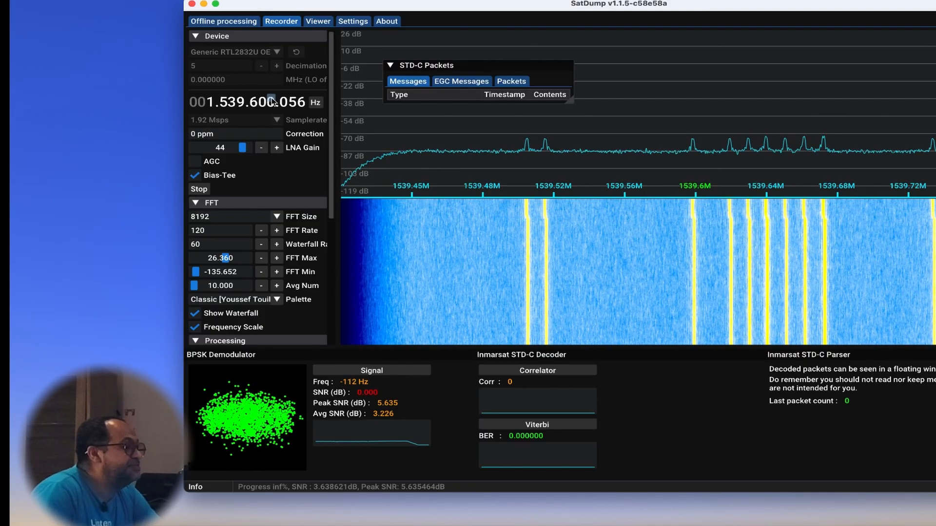
scroll(270, 100, "up", 4)
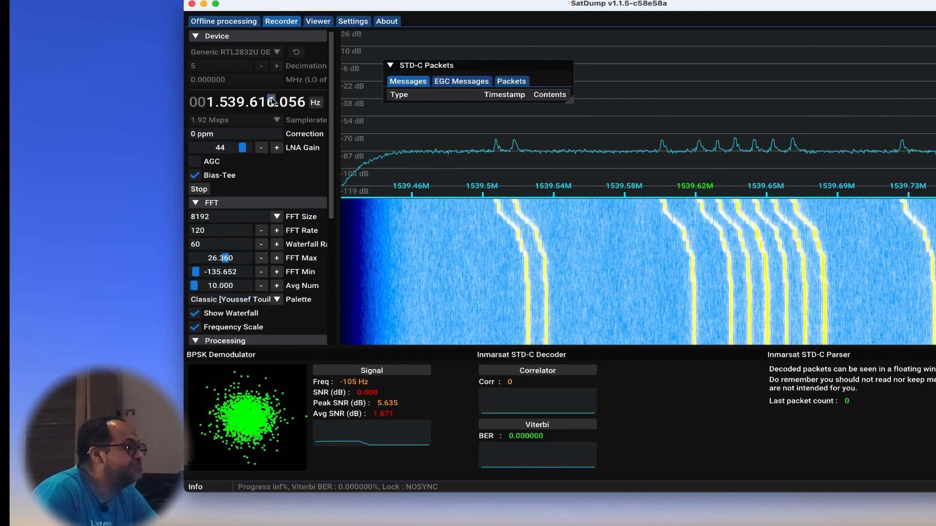
scroll(271, 106, "down", 1)
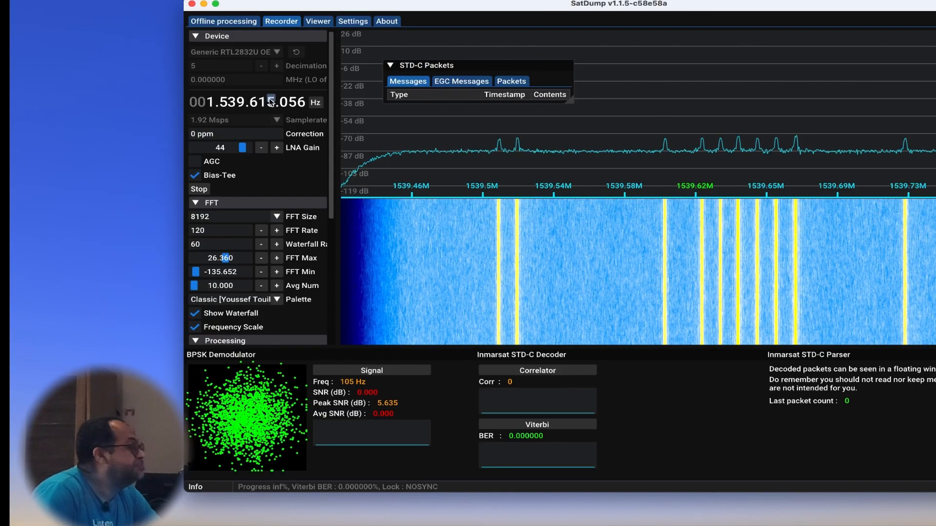
Raise the receiver frequency to 1,539,618,056 Hz toward the next carrier and lower it to 1,539,617,056 Hz
scroll(270, 102, "up", 1)
scroll(270, 102, "up", 1)
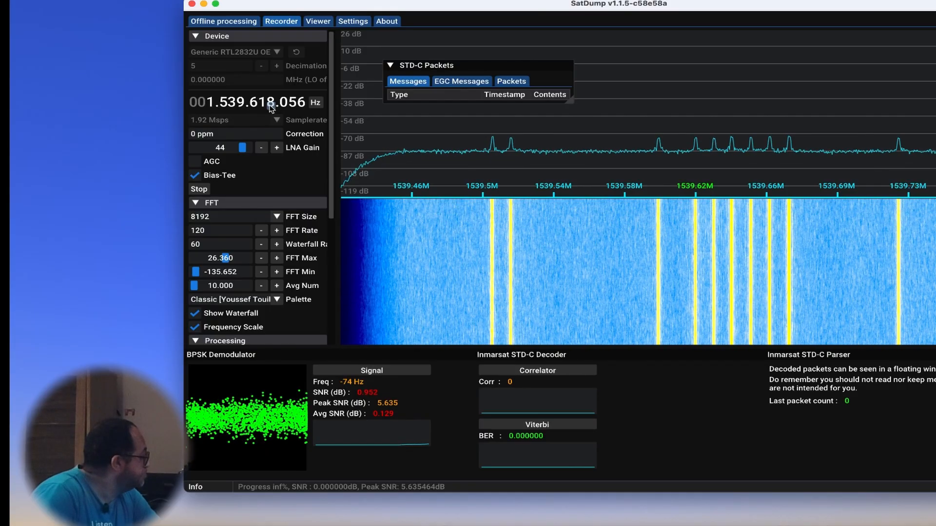
scroll(271, 105, "up", 1)
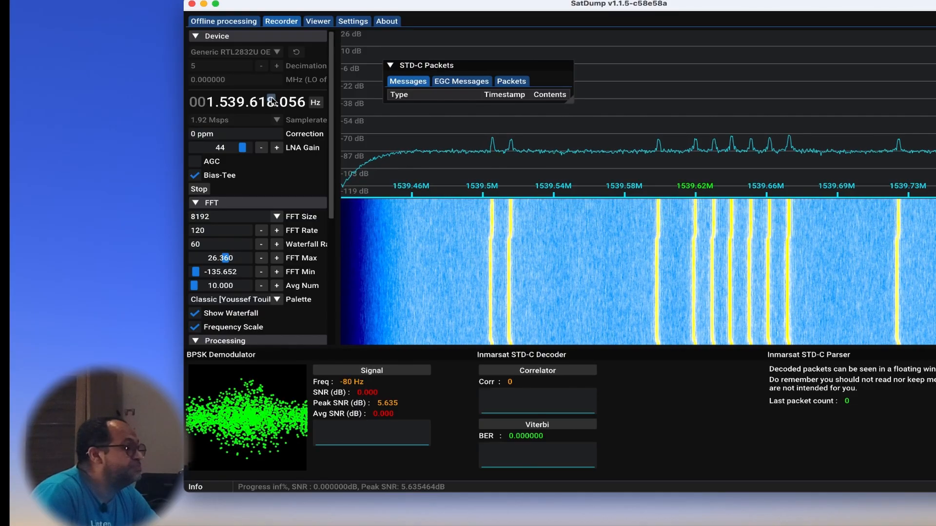
left_click(272, 107)
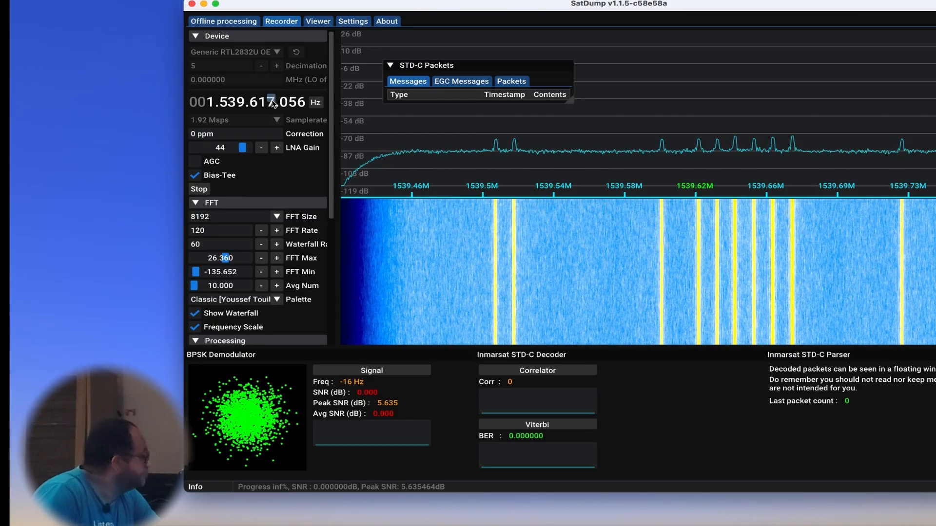
Try receiver frequencies of 1,539,619,056 Hz and 1,539,618,056 Hz, then return to 1,539,617,056 Hz
scroll(272, 104, "up", 1)
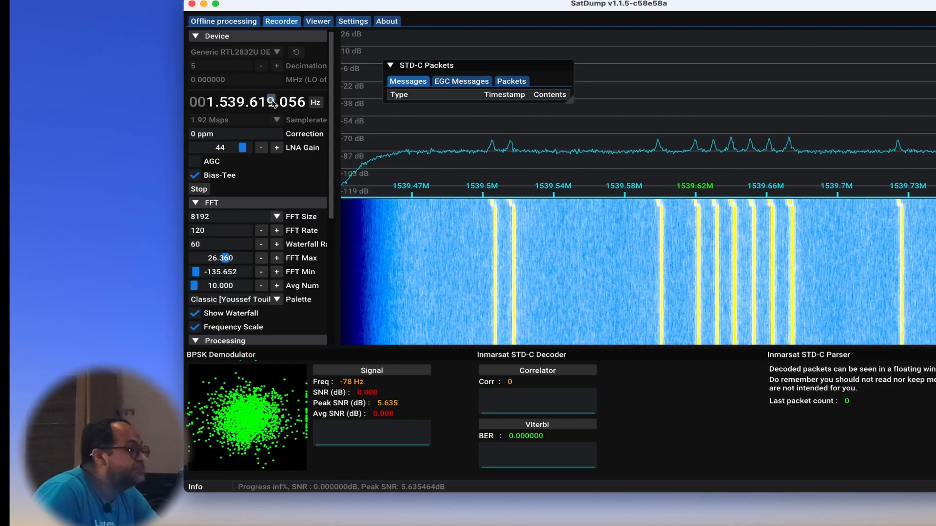
scroll(272, 104, "up", 1)
scroll(272, 104, "down", 1)
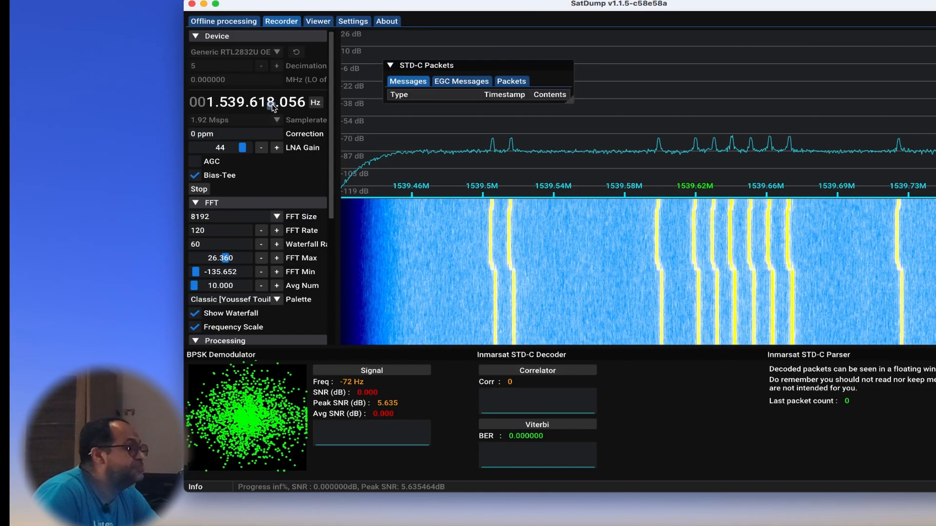
scroll(272, 105, "down", 1)
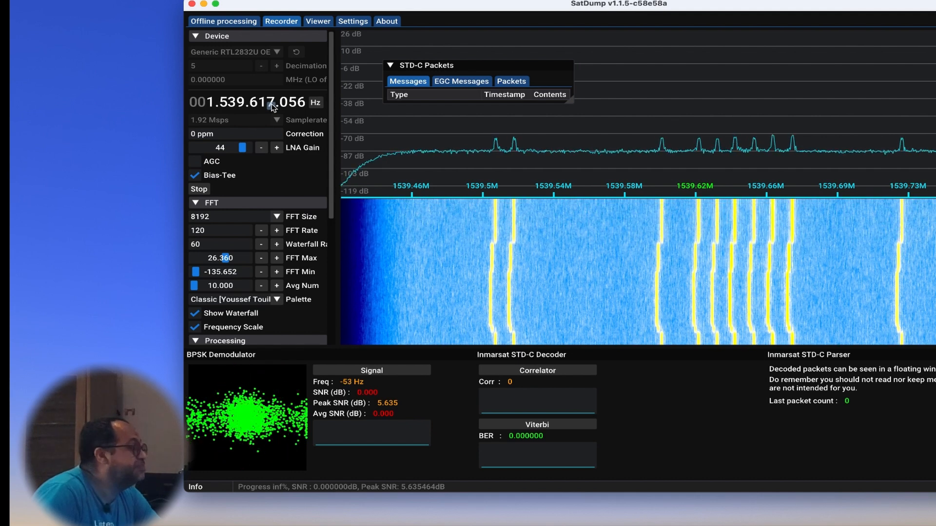
Raise the receiver frequency in 100 Hz and 10 Hz increments to 1,539,617,686 Hz
scroll(284, 103, "up", 1)
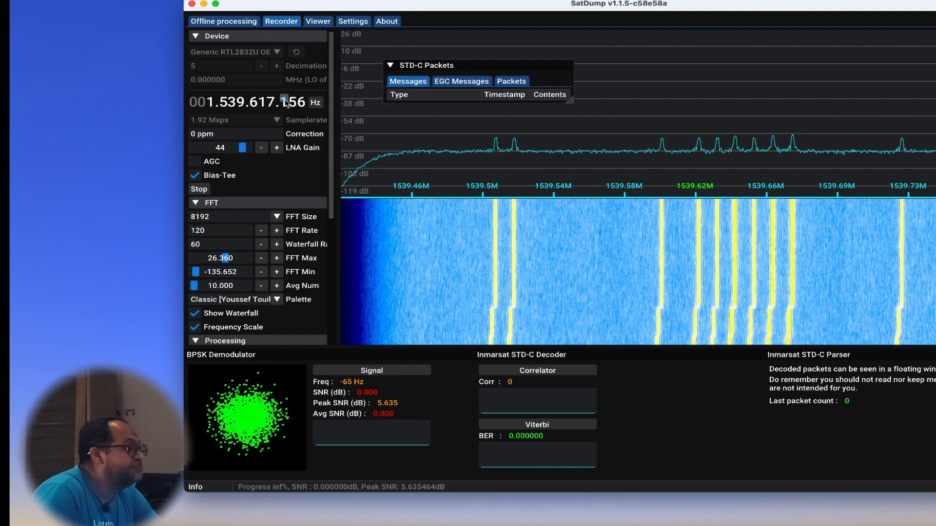
scroll(285, 103, "up", 1)
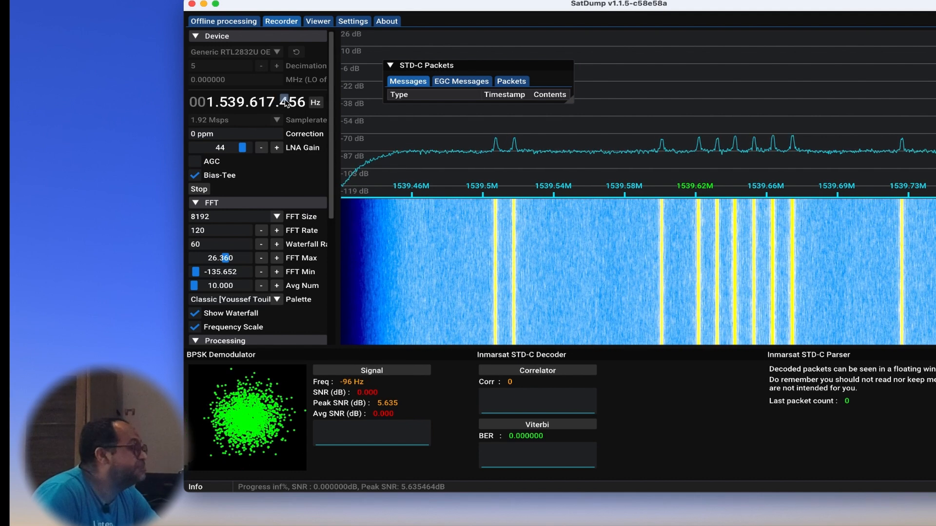
scroll(286, 102, "up", 1)
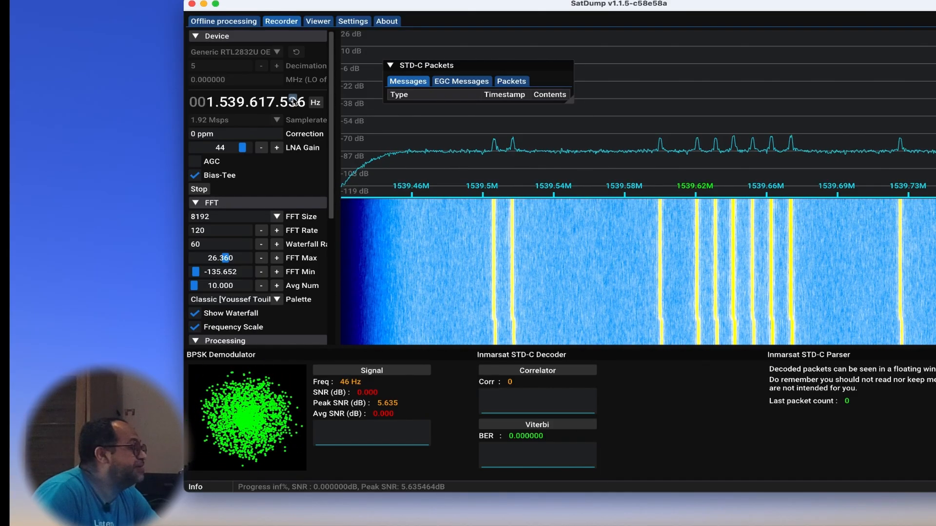
scroll(292, 101, "up", 1)
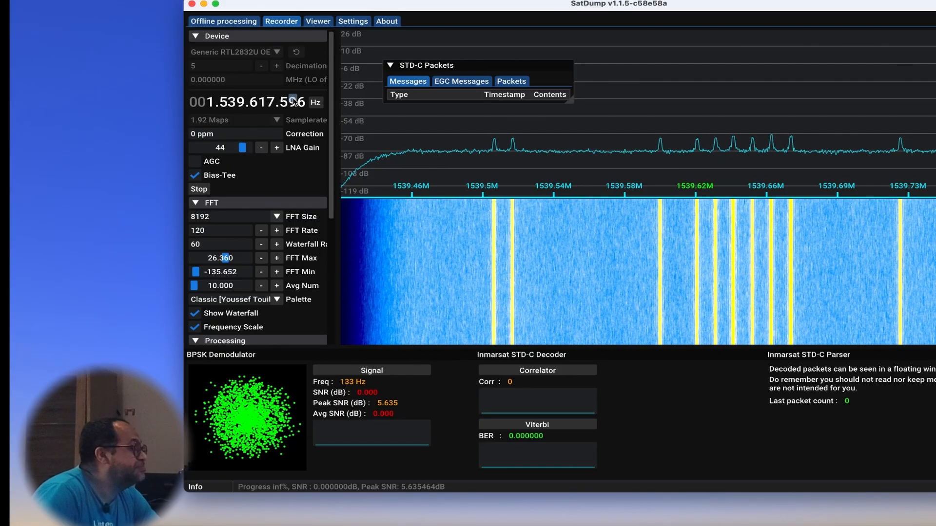
scroll(292, 101, "up", 2)
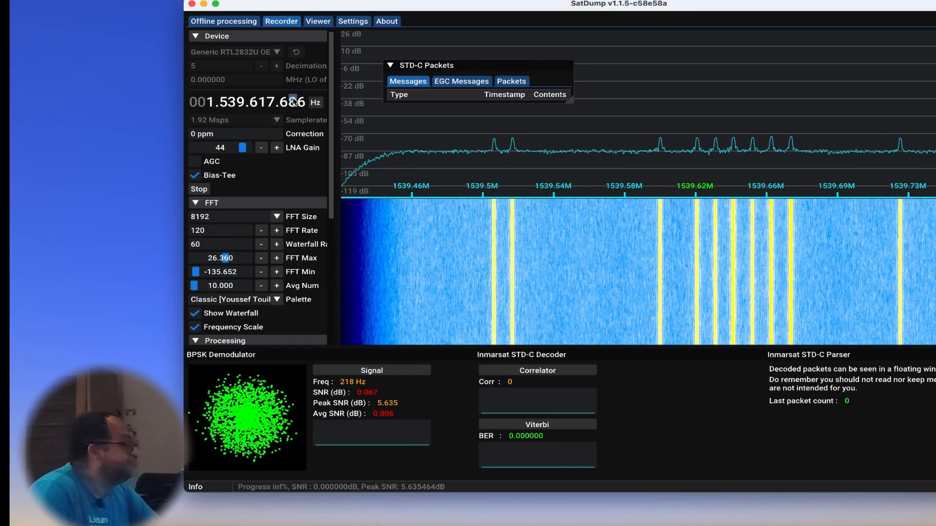
Continue fine-tuning the receiver frequency upward in 10 Hz increments to 1,539,617,996 Hz
scroll(292, 101, "up", 1)
scroll(293, 101, "up", 2)
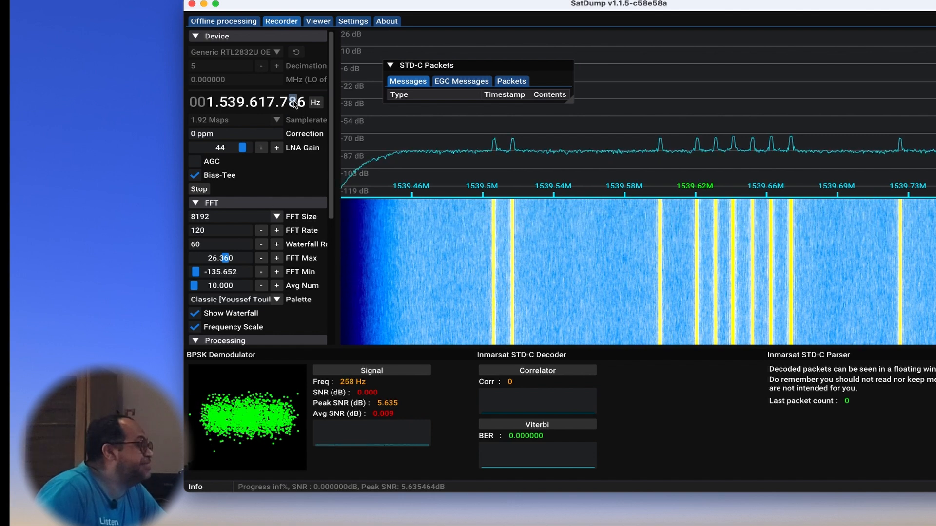
scroll(294, 104, "up", 2)
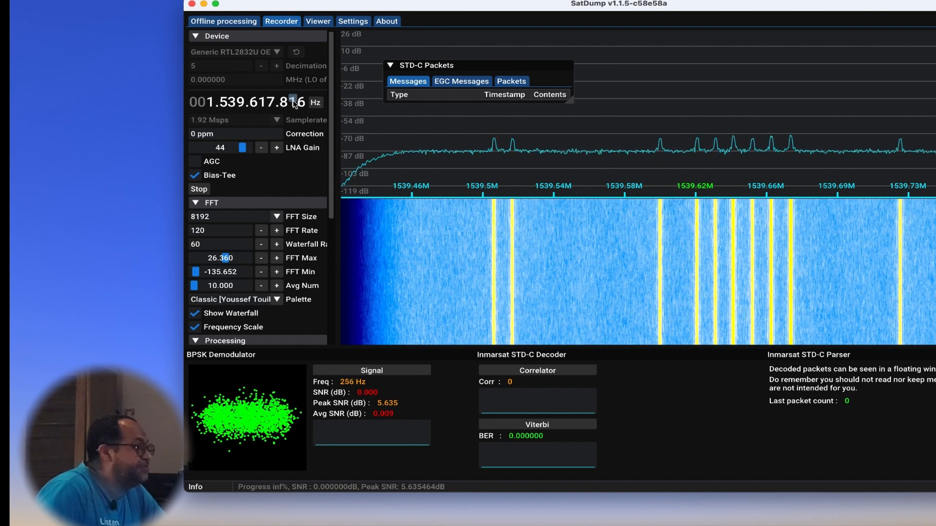
scroll(294, 104, "up", 4)
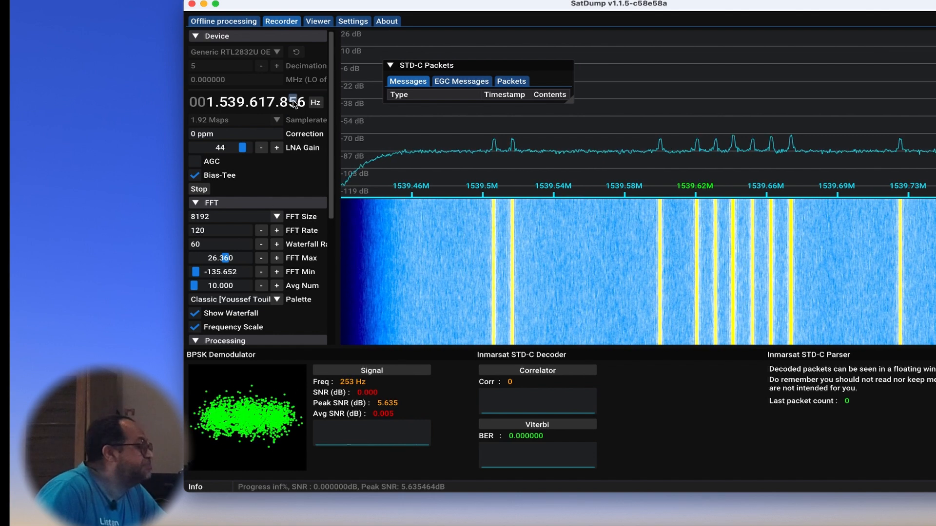
scroll(294, 104, "up", 7)
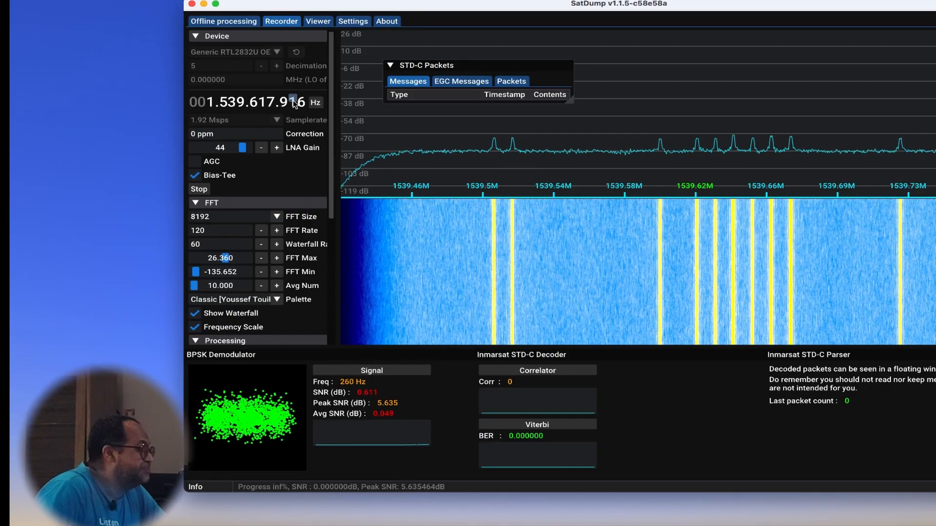
scroll(294, 104, "up", 4)
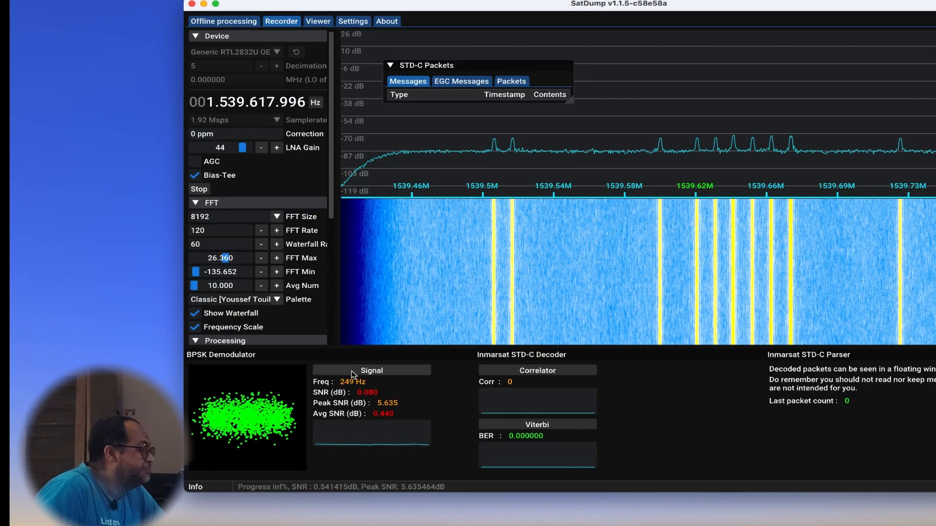
Creep the receiver frequency past the 1,539,618 kHz mark in 10 Hz increments to 1,539,618,206 Hz
scroll(294, 103, "up", 1)
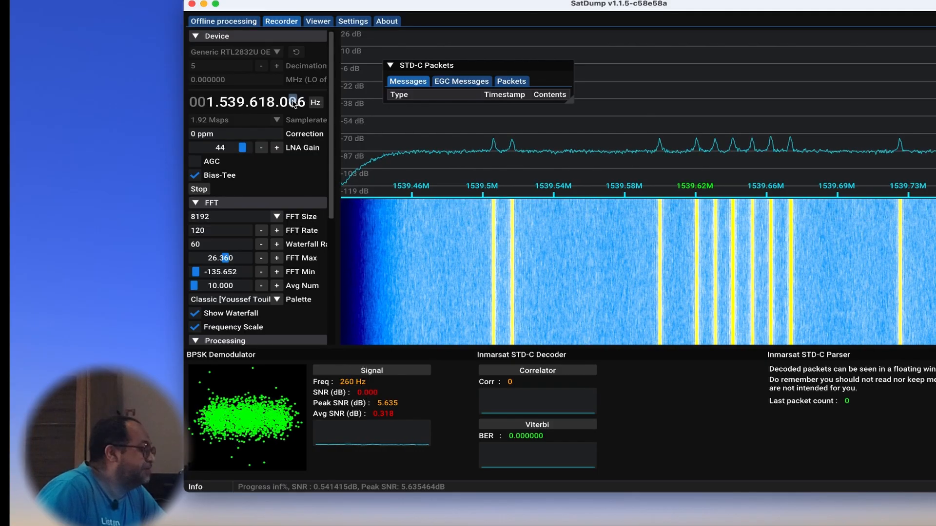
scroll(294, 103, "up", 1)
scroll(294, 104, "up", 1)
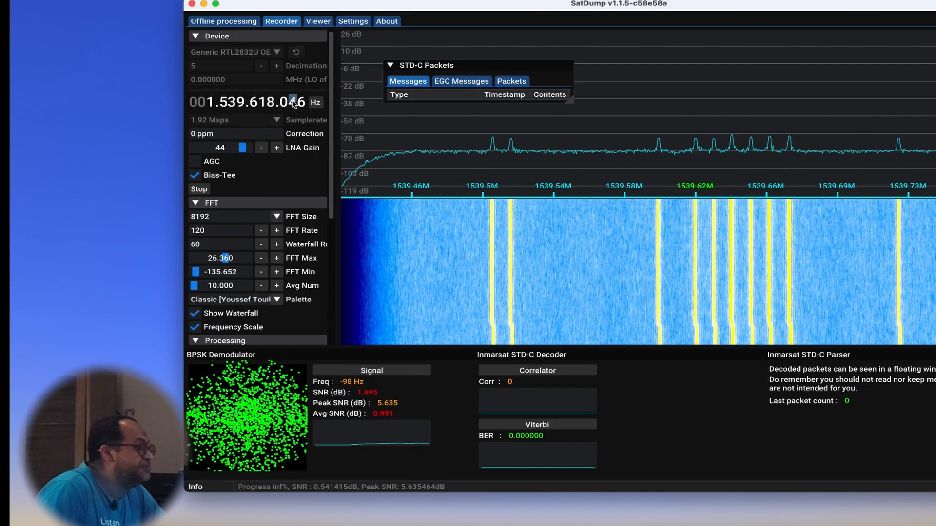
scroll(294, 104, "up", 2)
scroll(294, 103, "up", 3)
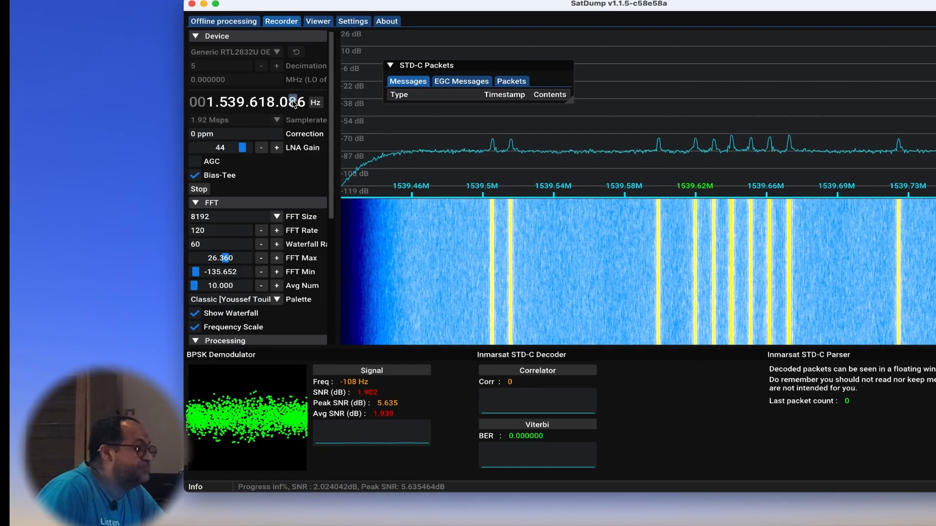
scroll(294, 103, "up", 4)
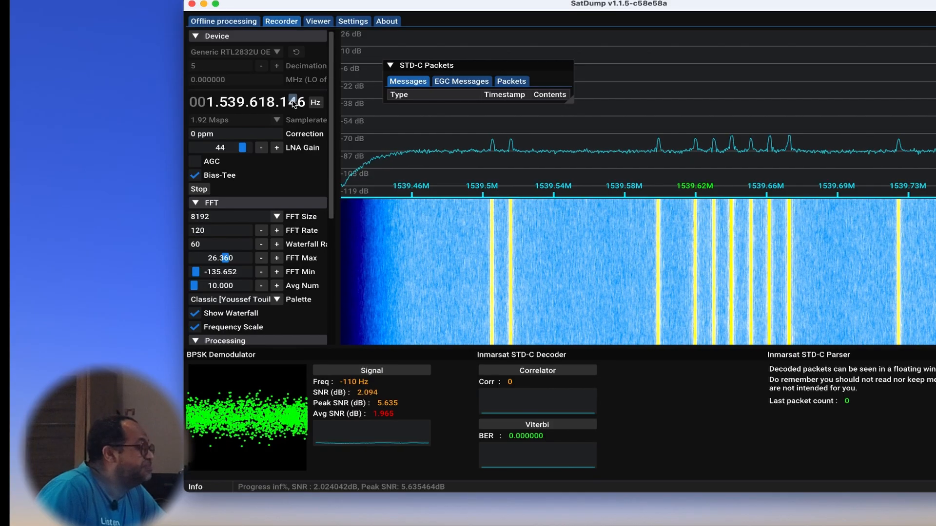
scroll(294, 103, "up", 1)
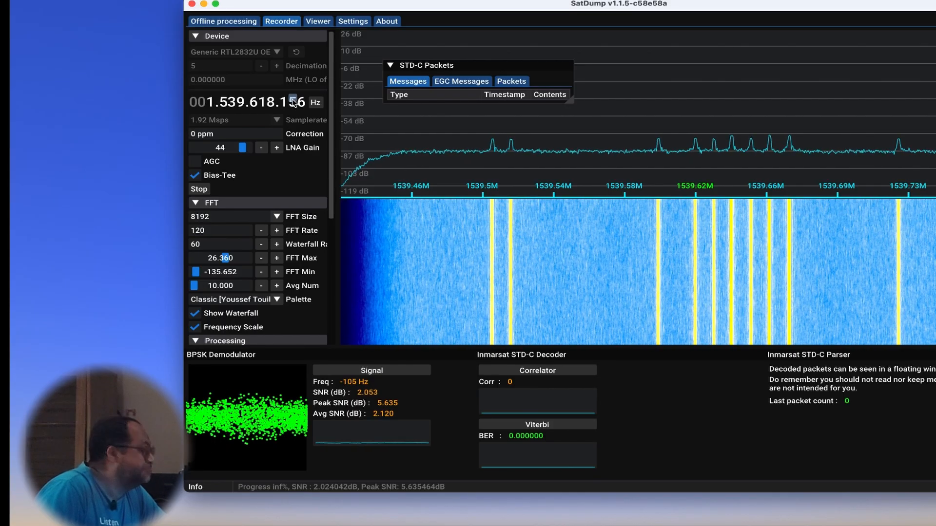
scroll(294, 103, "up", 2)
scroll(293, 103, "up", 3)
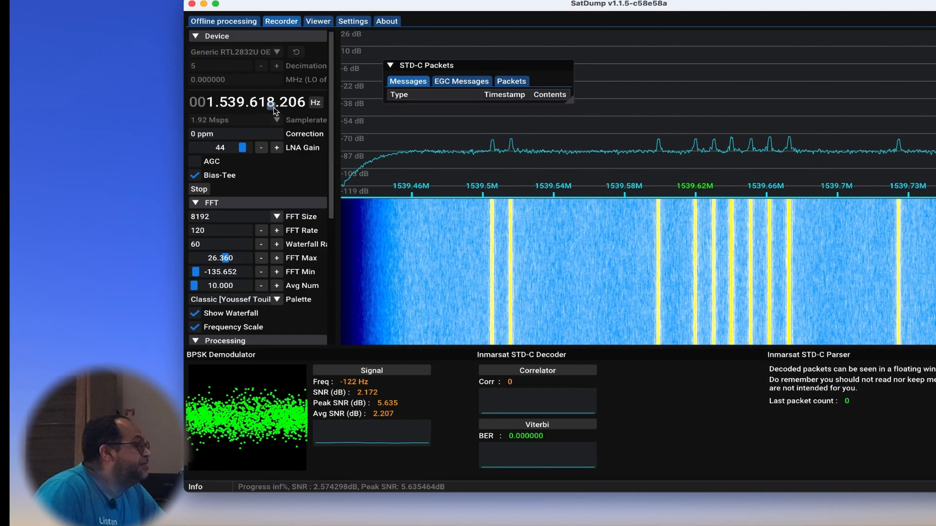
Sweep the receiver frequency down in 1 kHz increments to 1,539,504,206 Hz, around the lower pair of carriers
scroll(273, 110, "down", 7)
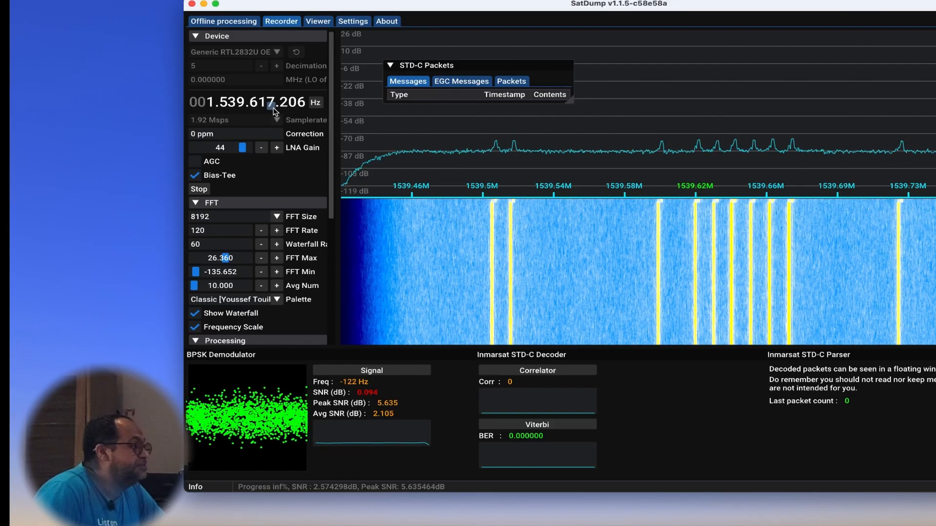
scroll(273, 110, "down", 20)
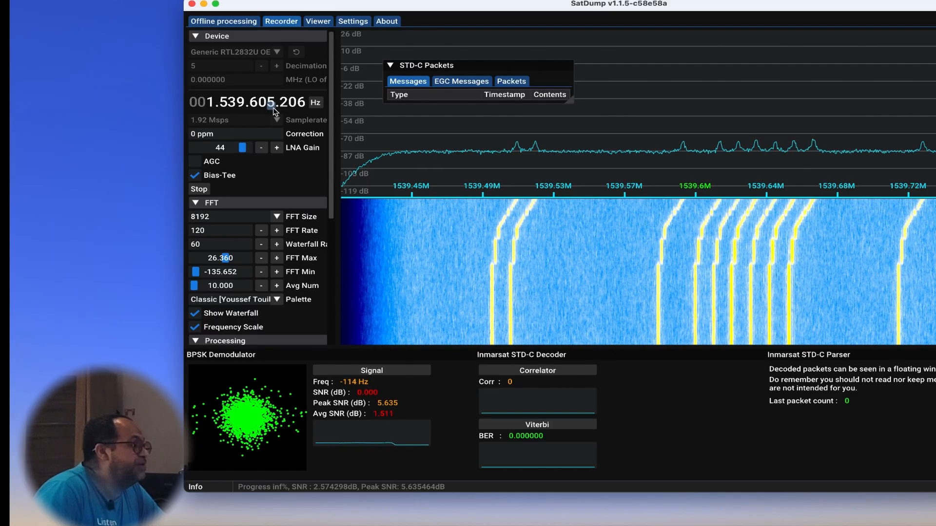
scroll(272, 110, "down", 20)
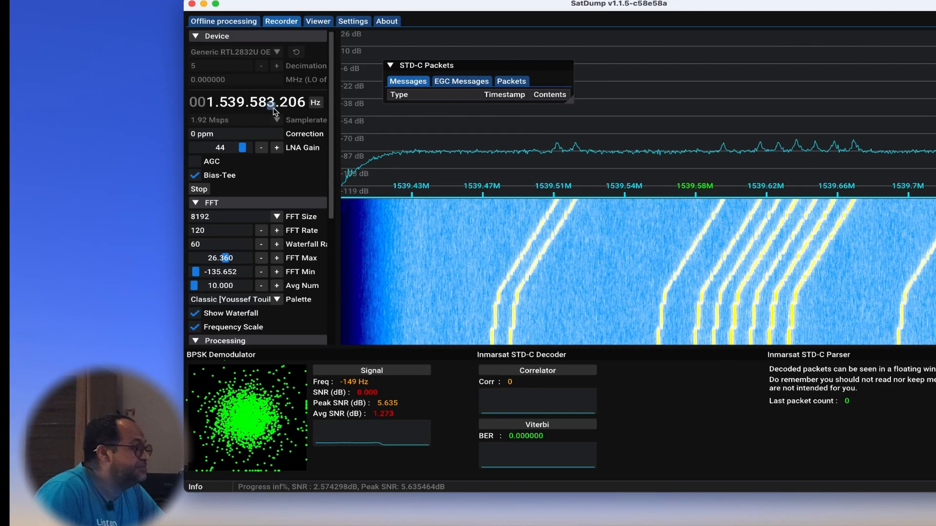
scroll(273, 110, "down", 20)
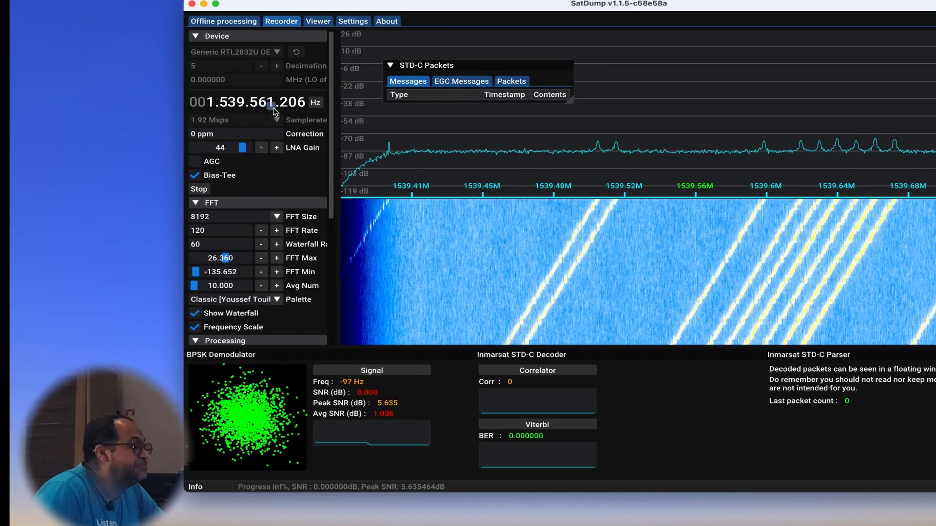
scroll(272, 110, "down", 20)
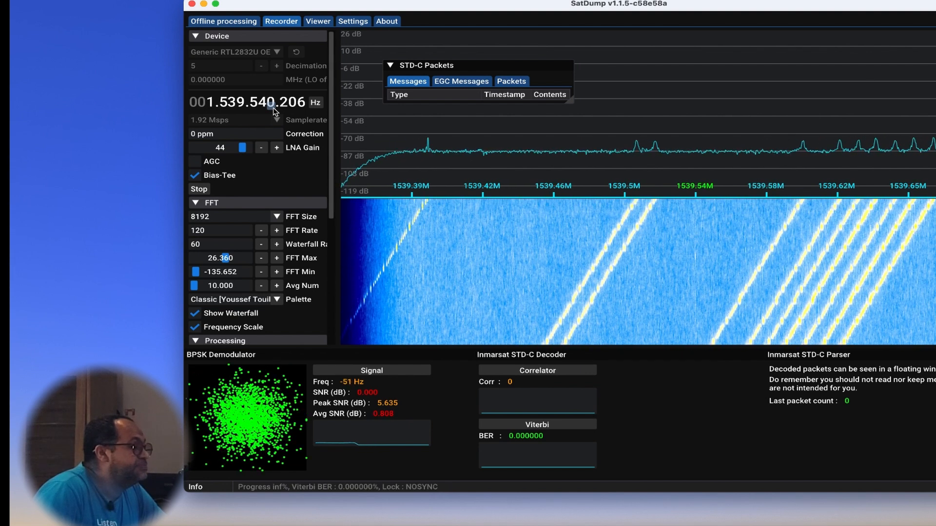
scroll(272, 110, "down", 15)
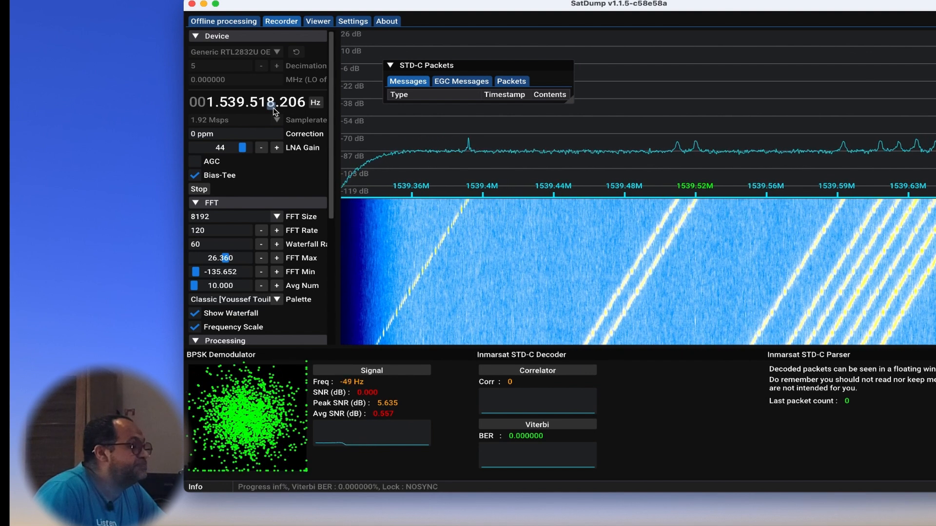
scroll(273, 110, "down", 2)
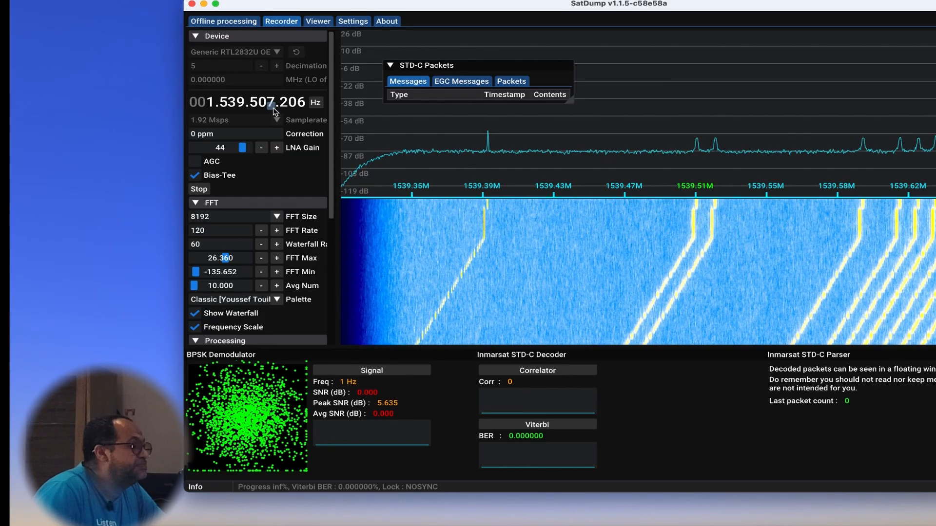
scroll(272, 111, "down", 2)
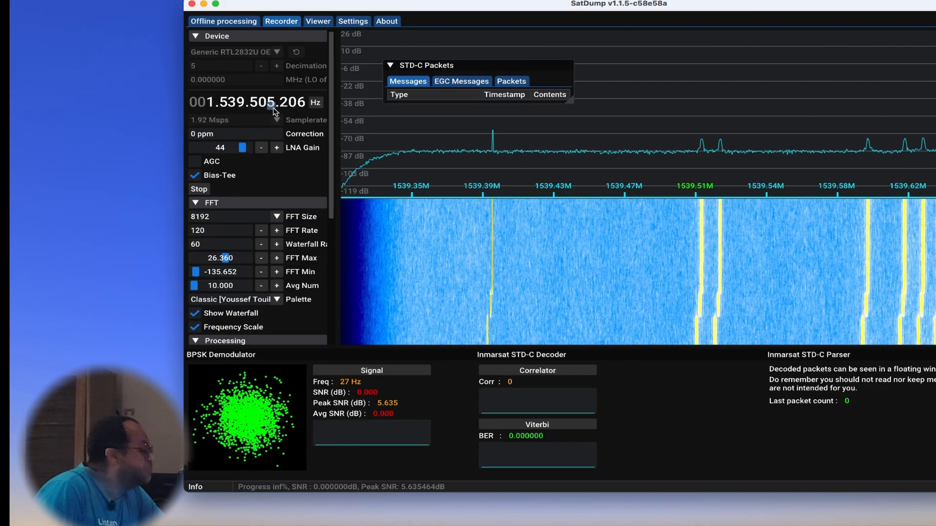
scroll(275, 110, "down", 1)
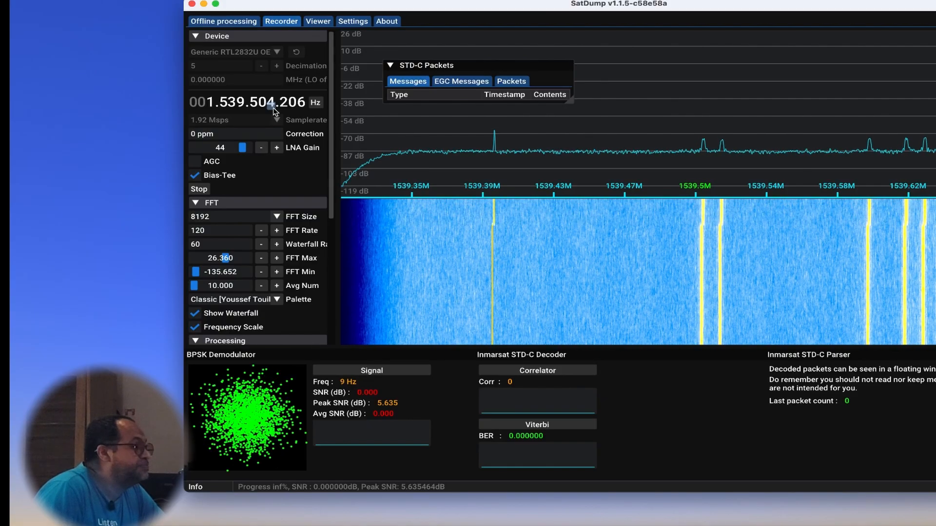
Raise the receiver frequency to 1,539,508,806 Hz, then lower it in 100 Hz increments to 1,539,508,606 Hz
scroll(272, 104, "up", 1)
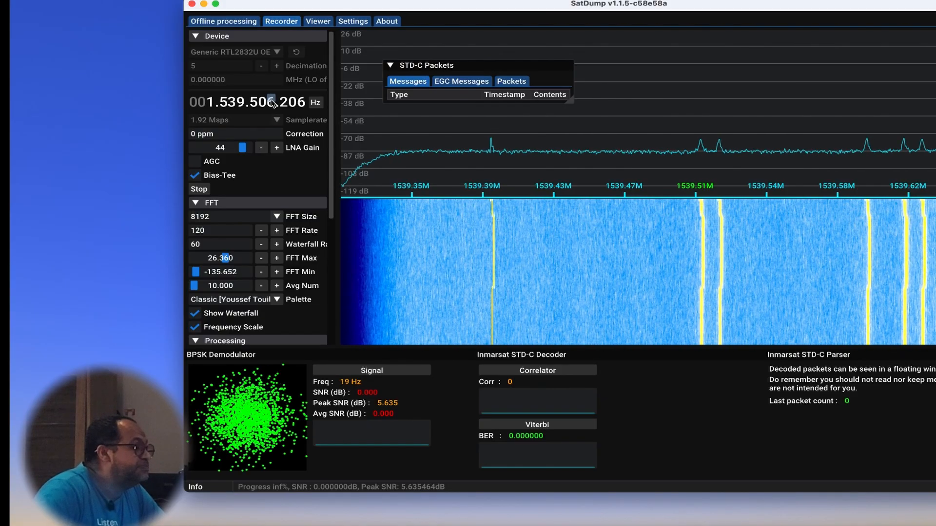
scroll(272, 103, "up", 2)
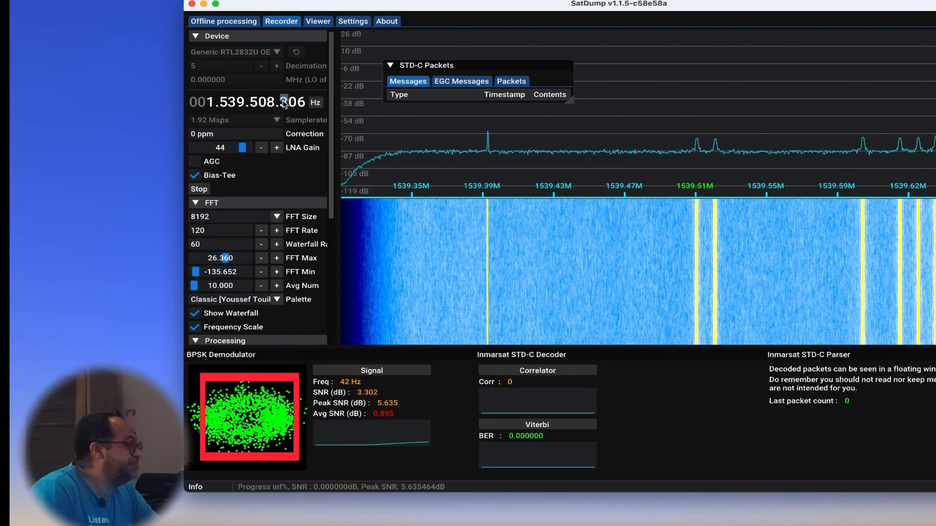
scroll(284, 103, "up", 3)
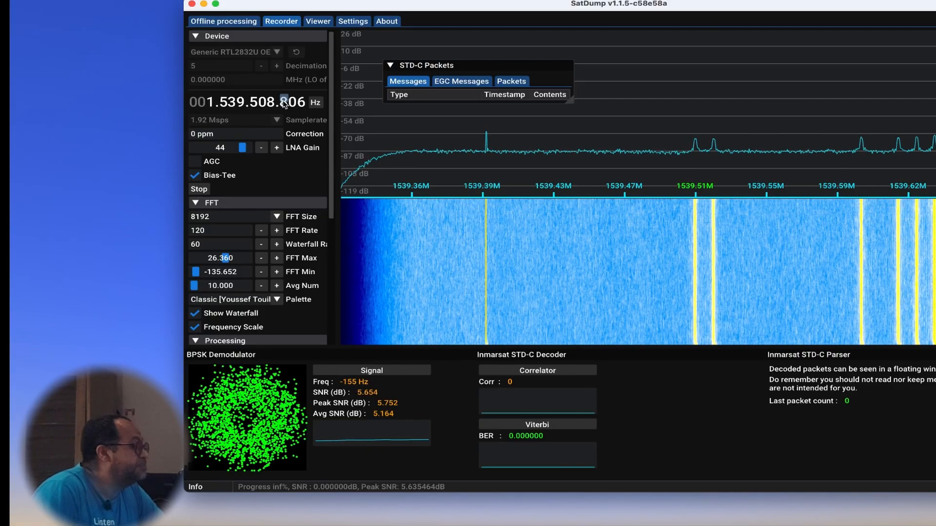
scroll(284, 104, "down", 1)
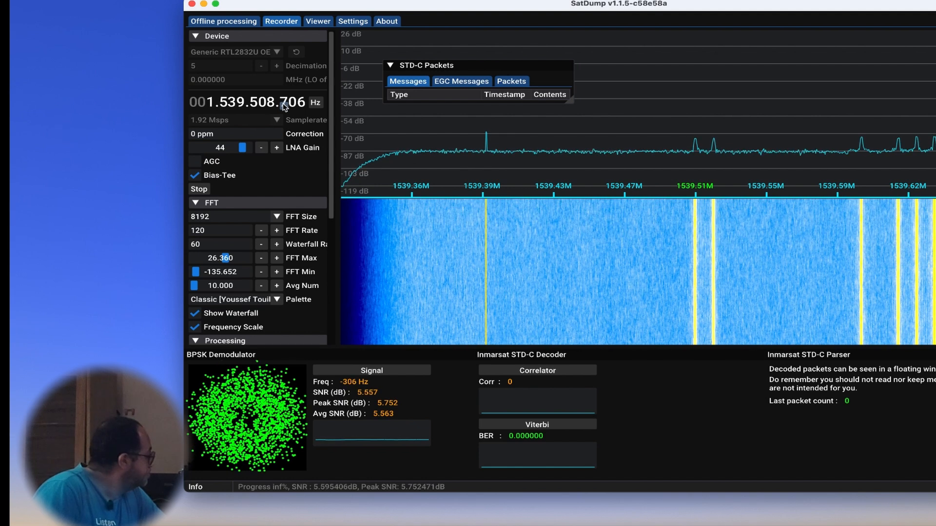
scroll(284, 104, "down", 1)
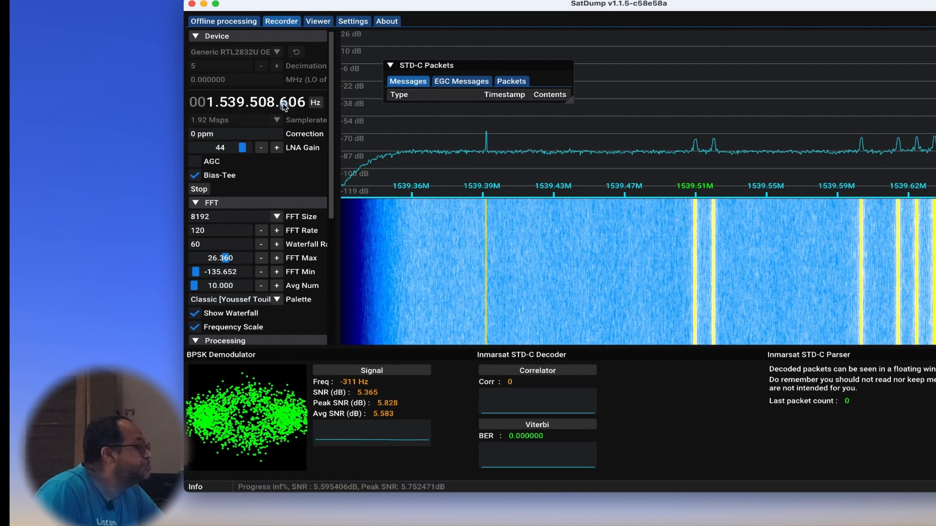
Fine-tune the receiver frequency upward in 10 Hz increments to 1,539,508,736 Hz
scroll(293, 102, "up", 2)
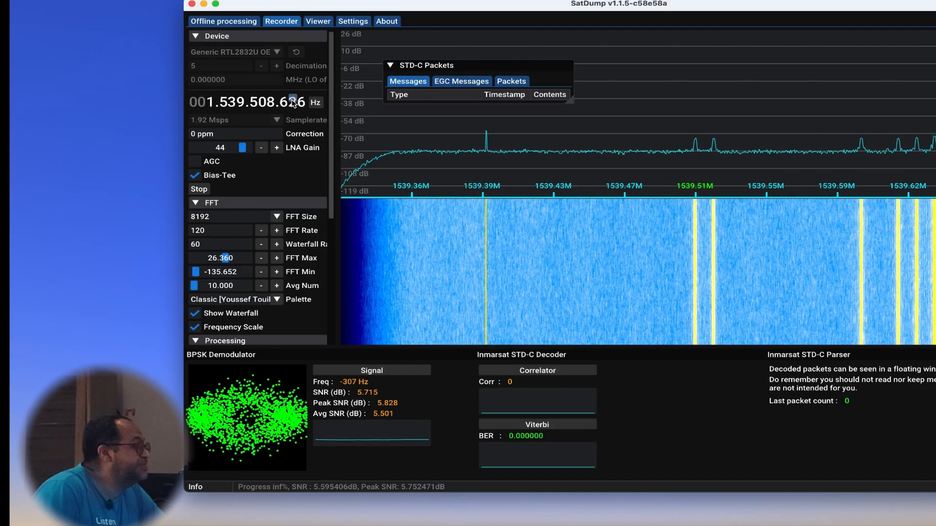
scroll(293, 103, "up", 4)
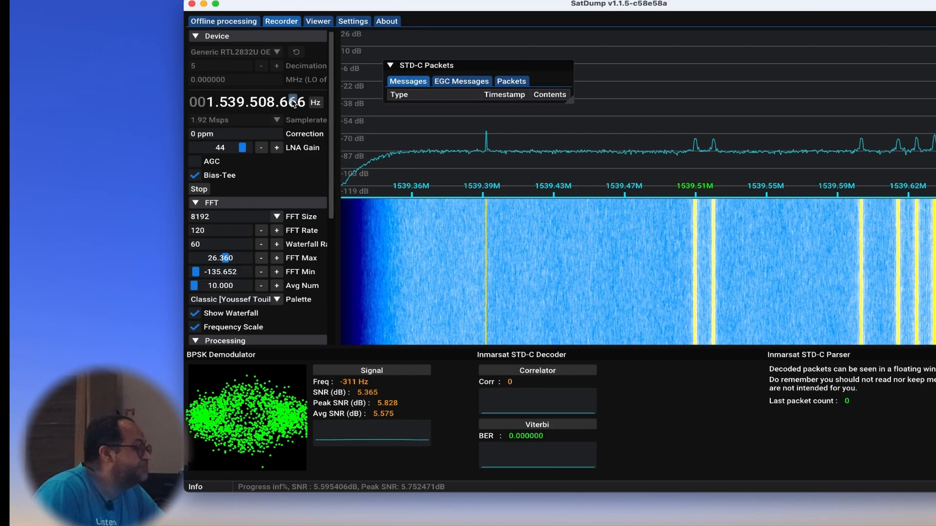
scroll(293, 103, "up", 1)
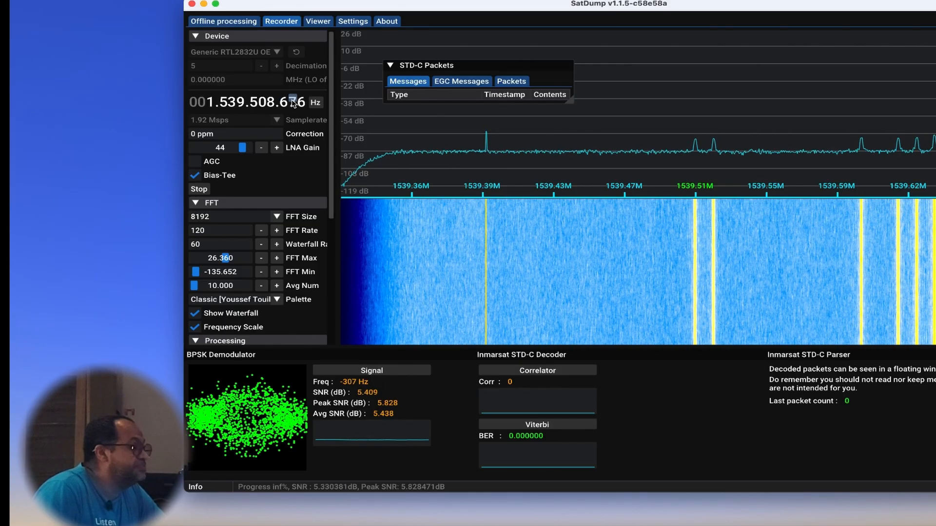
scroll(293, 103, "up", 1)
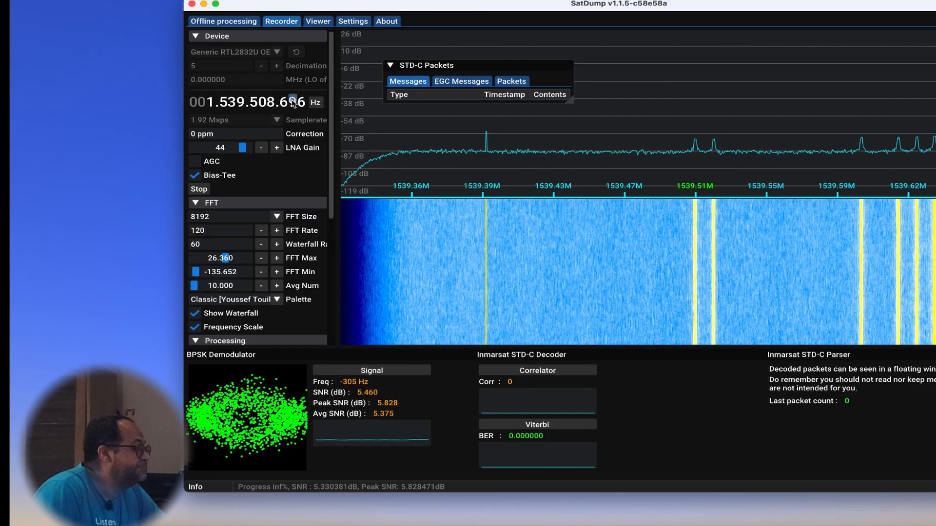
scroll(293, 103, "up", 1)
scroll(292, 103, "up", 1)
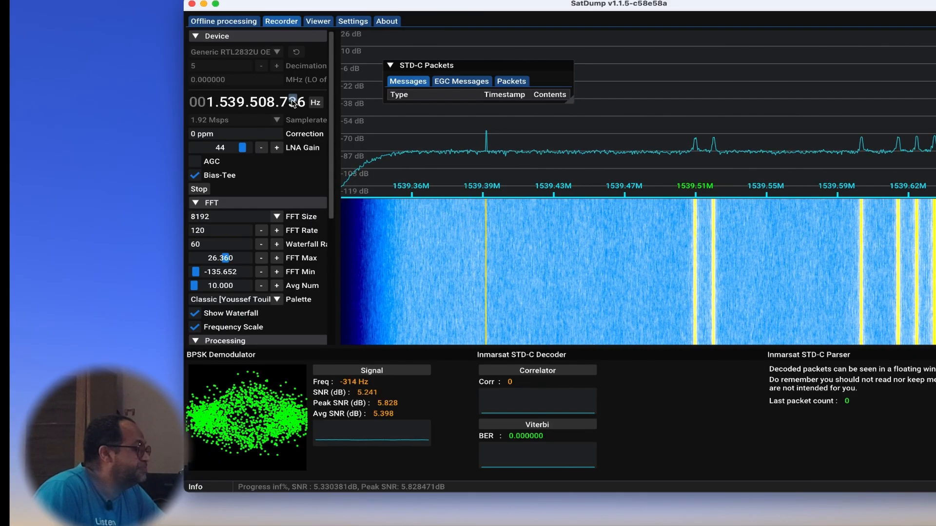
Fine-tune the receiver frequency upward in 10 Hz increments to 1,539,509,016 Hz
scroll(292, 103, "up", 2)
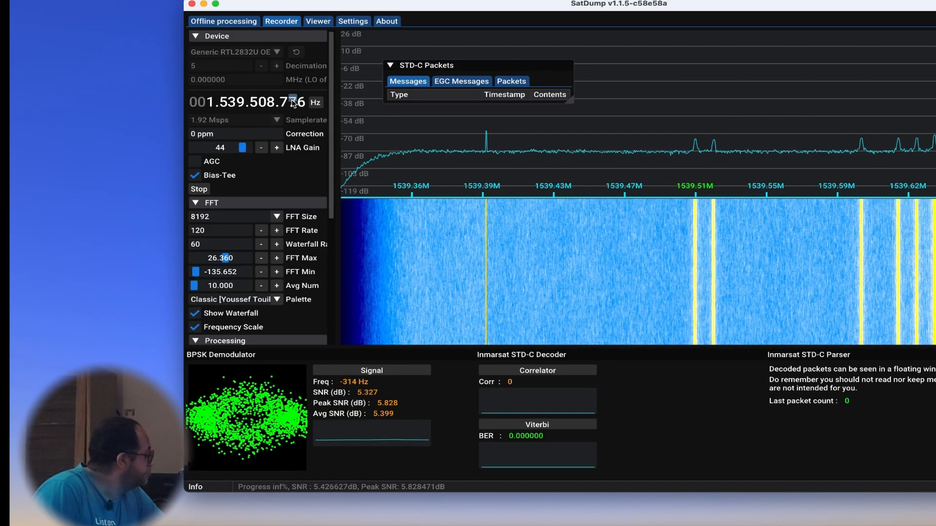
scroll(293, 103, "up", 1)
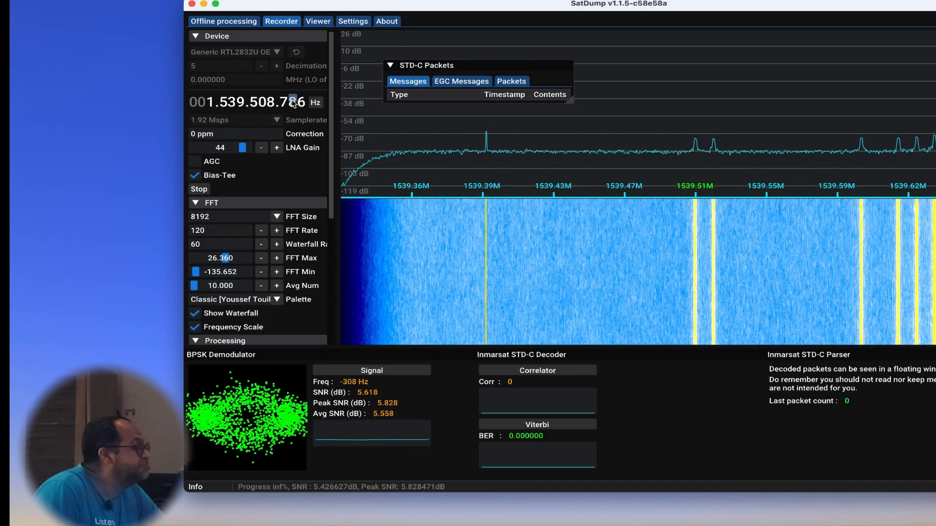
scroll(293, 103, "up", 2)
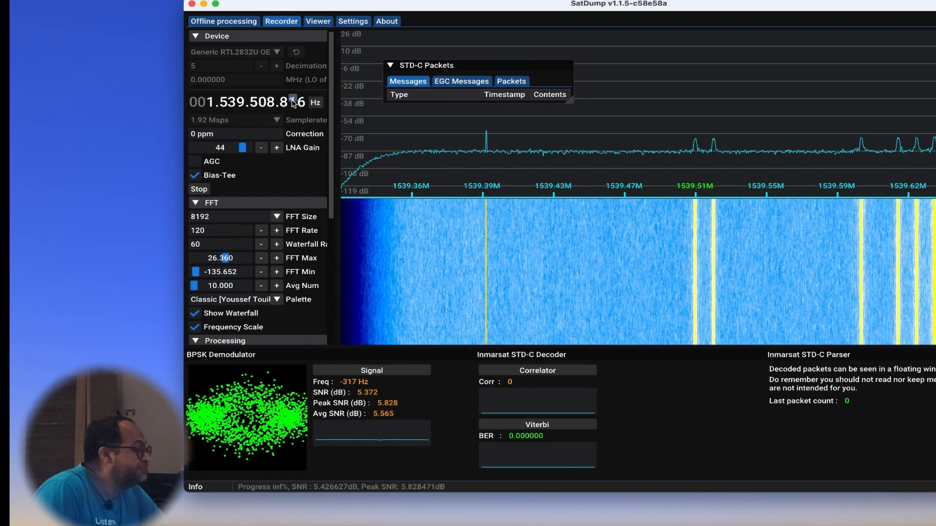
scroll(293, 103, "up", 2)
scroll(293, 102, "up", 1)
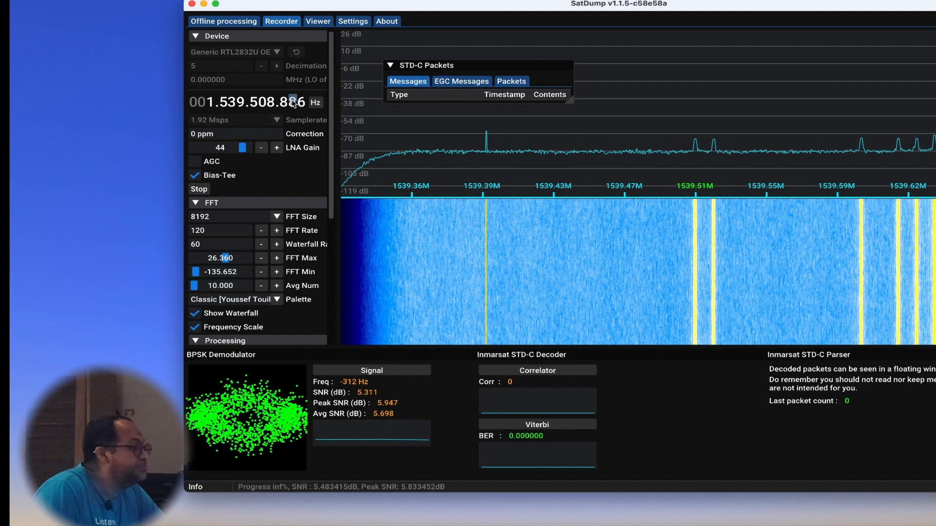
scroll(293, 102, "up", 2)
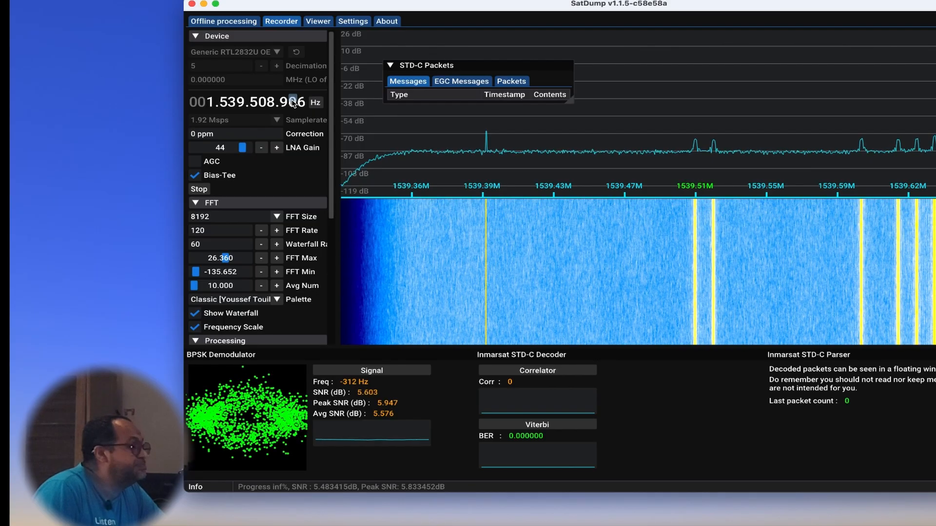
scroll(293, 103, "up", 3)
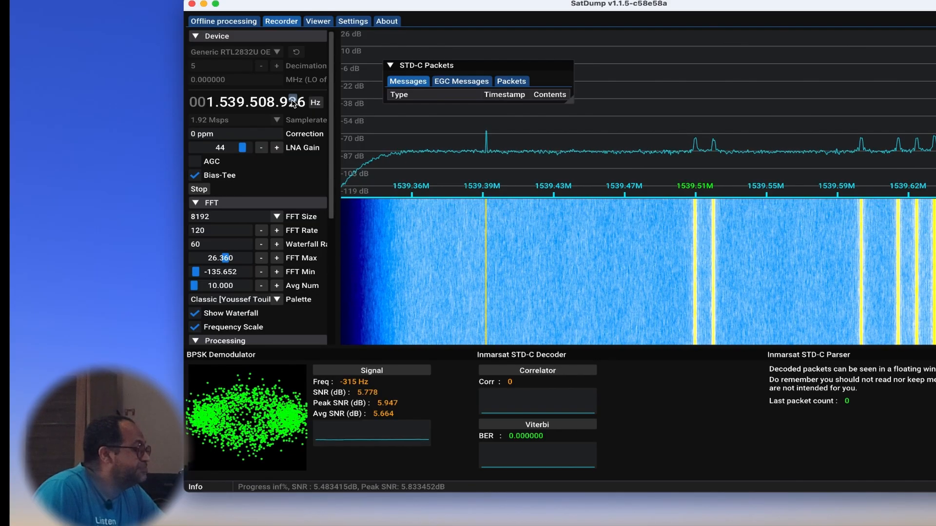
scroll(293, 102, "up", 3)
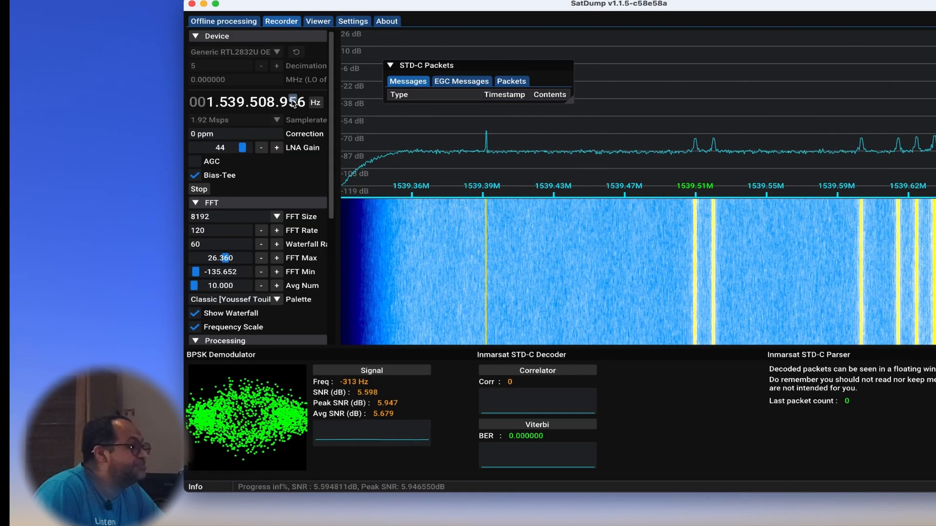
scroll(293, 102, "up", 3)
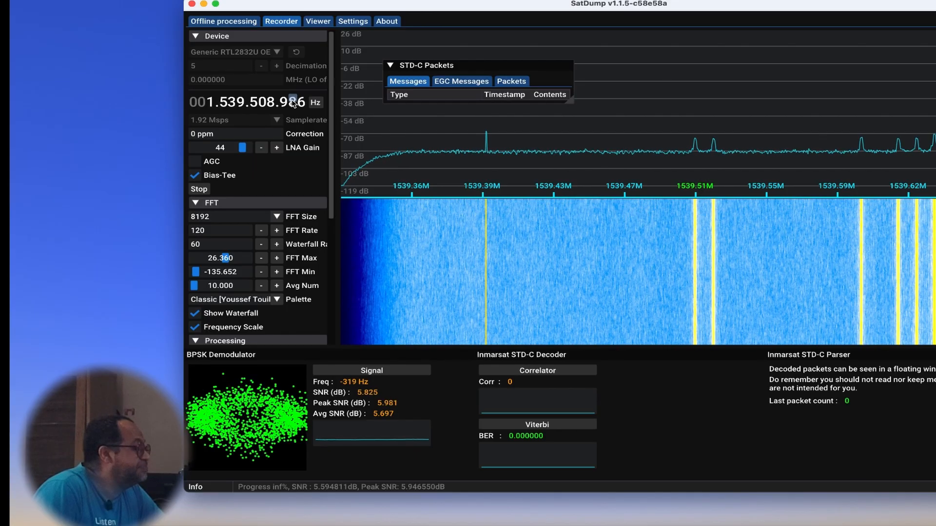
scroll(293, 103, "up", 2)
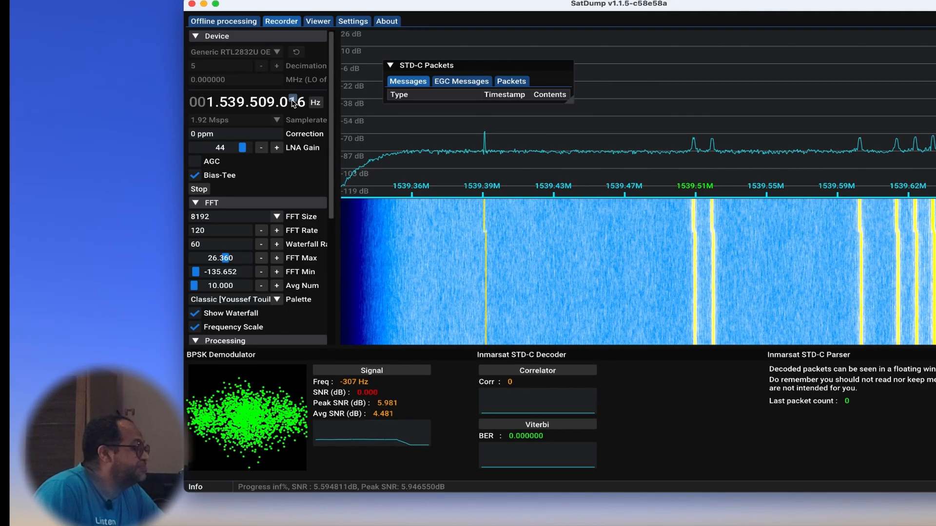
Lower the receiver frequency in 1 kHz increments to 1,539,506,116 Hz
scroll(335, 248, "down", 3)
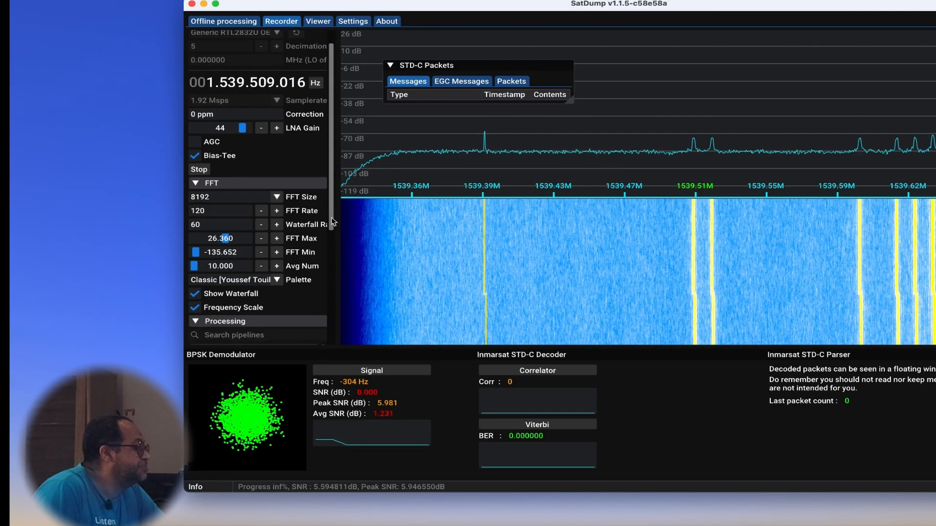
left_click_drag(332, 244, 326, 158)
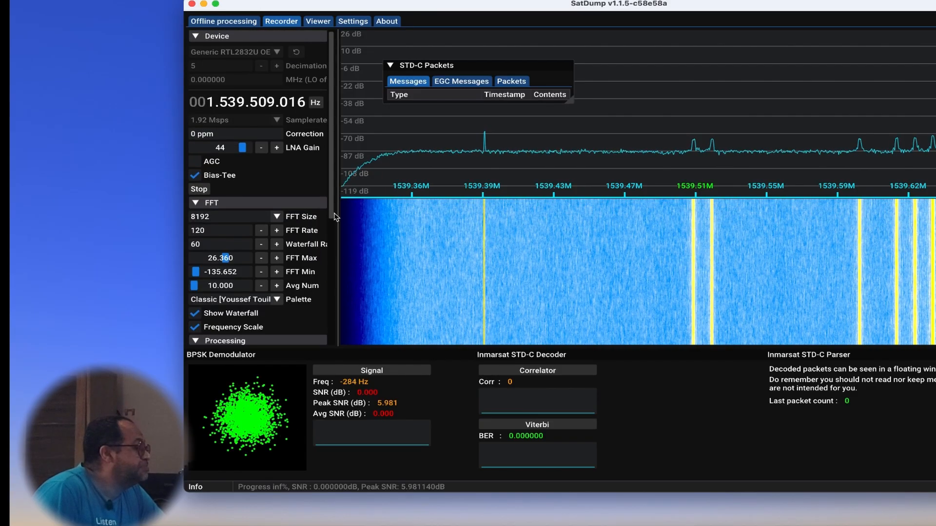
left_click(272, 105)
left_click(272, 106)
left_click(285, 101)
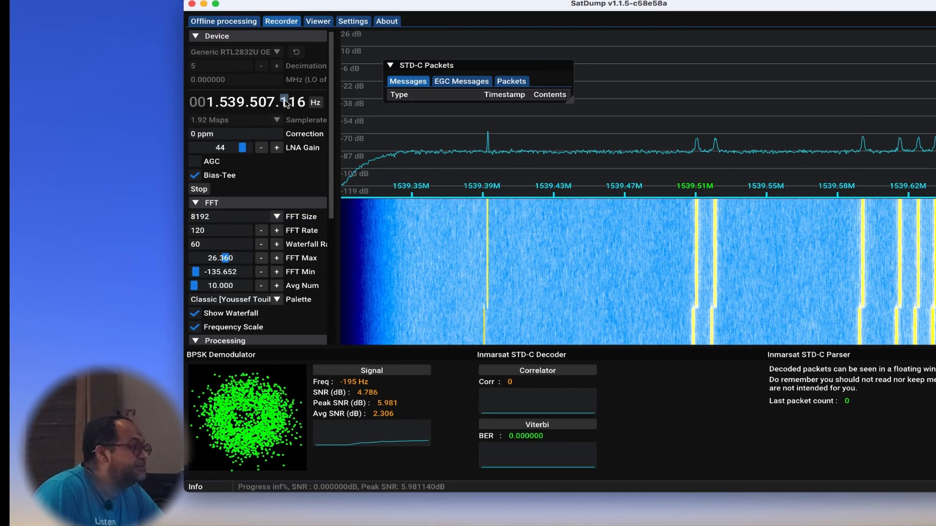
left_click(272, 107)
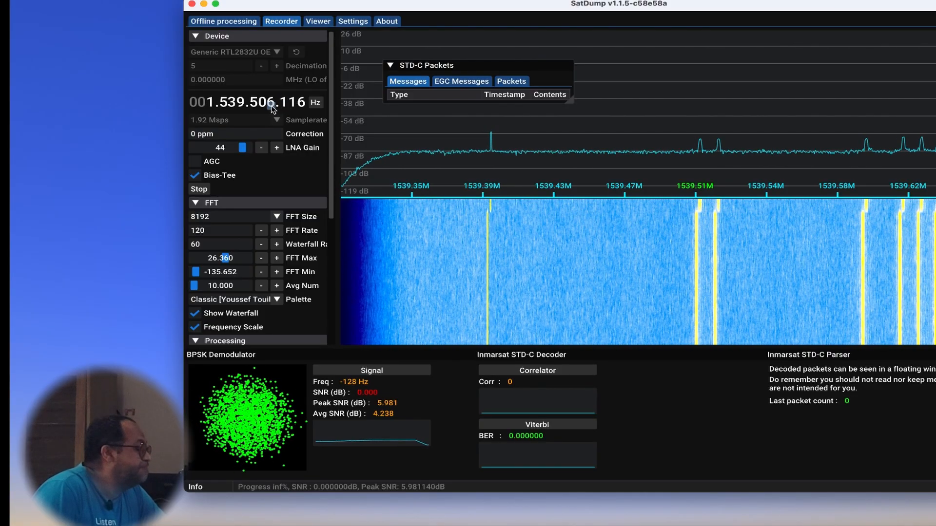
Raise the receiver frequency to 1,539,507,316 Hz and show the Packets list in the STD-C Packets window
left_click(273, 105)
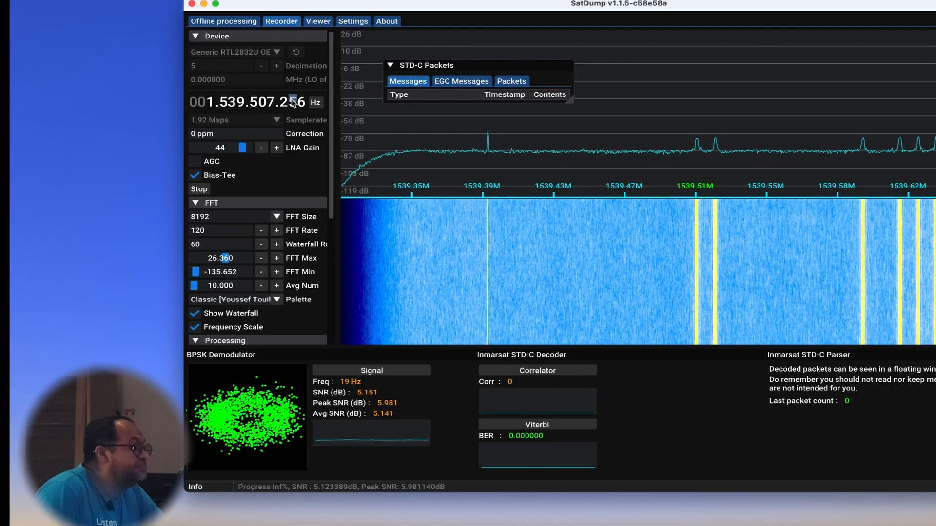
scroll(292, 101, "up", 3)
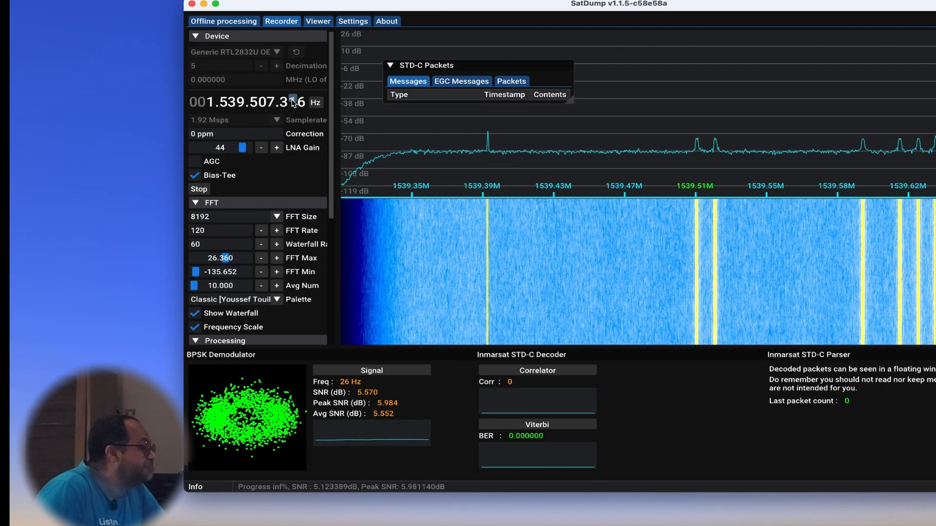
left_click(510, 83)
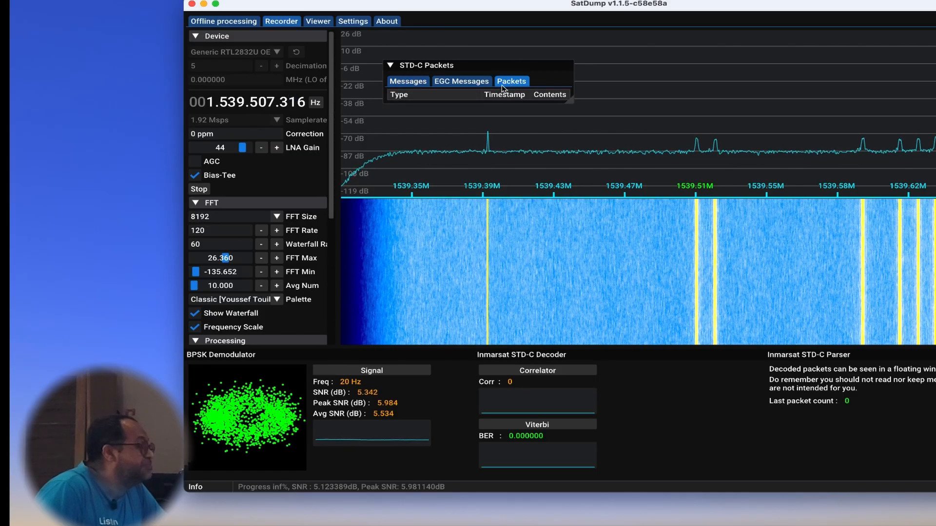
Raise the receiver frequency past 1,539,508,346 Hz and creep it upward in 10 Hz increments to 1,539,508,986 Hz
scroll(284, 102, "up", 1)
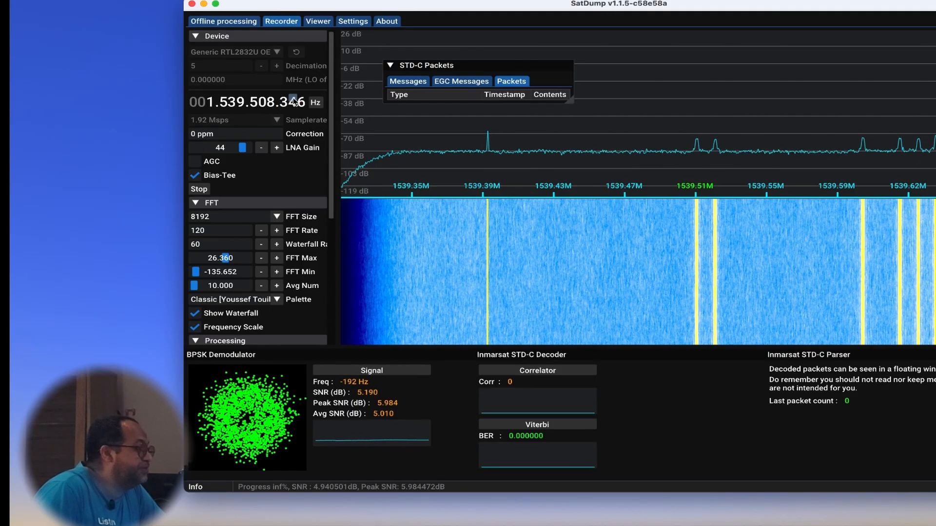
scroll(293, 101, "up", 1)
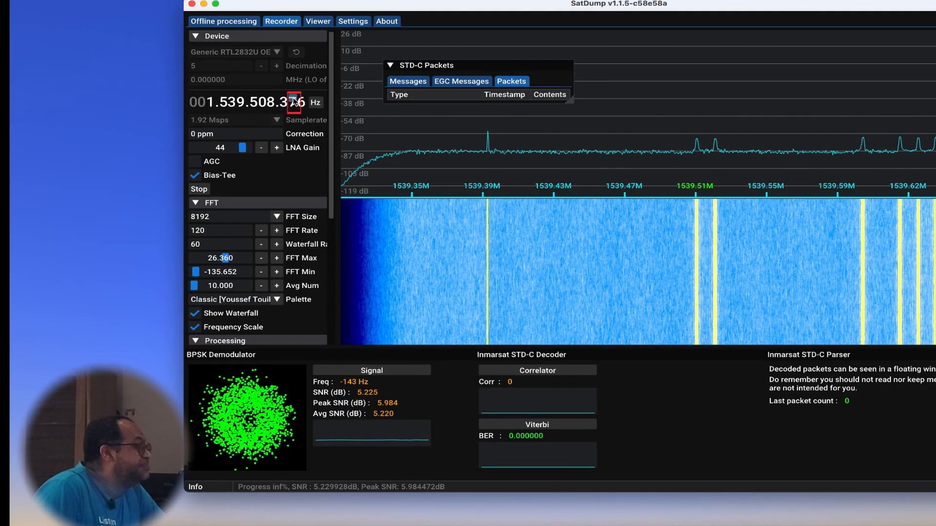
scroll(294, 101, "up", 1)
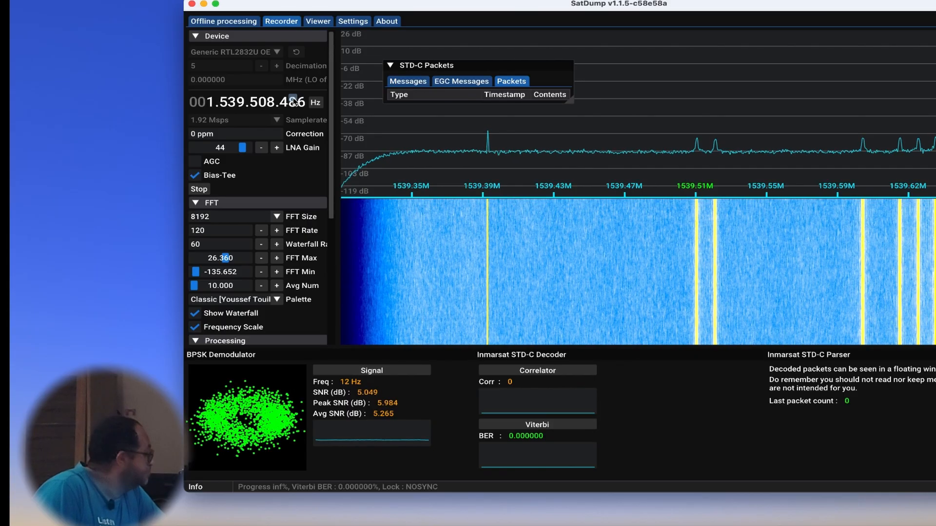
scroll(292, 101, "up", 2)
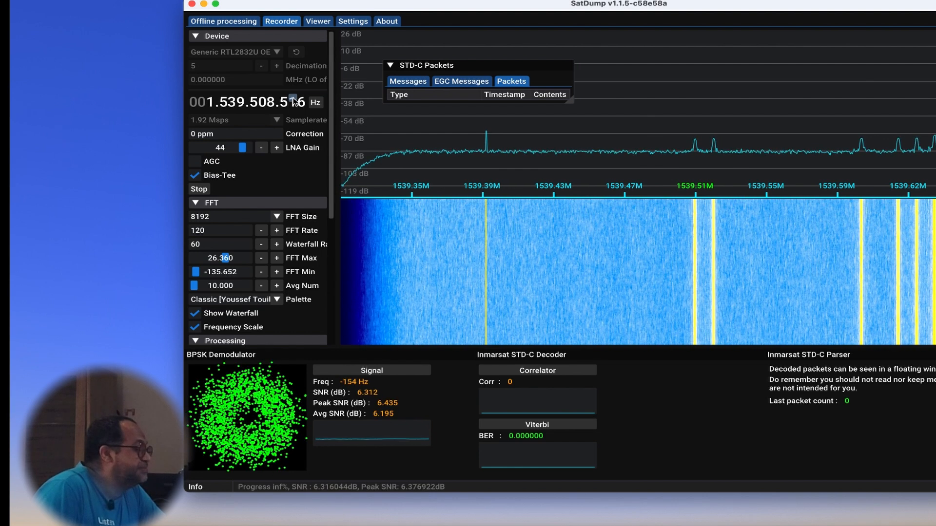
scroll(293, 100, "up", 1)
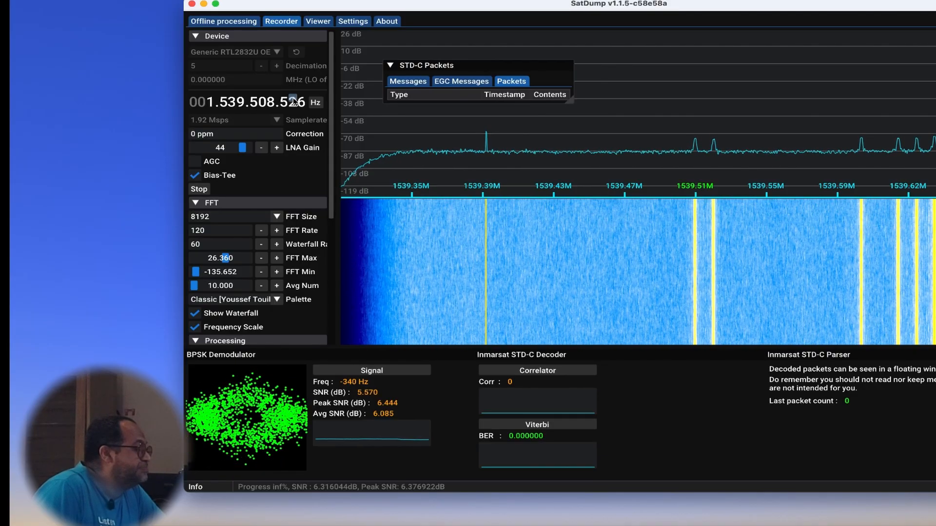
scroll(293, 101, "up", 1)
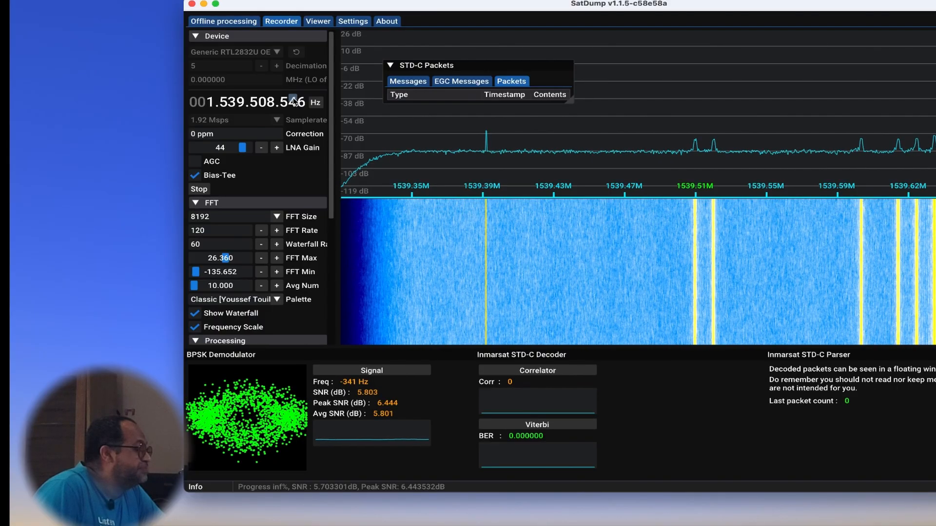
scroll(293, 101, "up", 1)
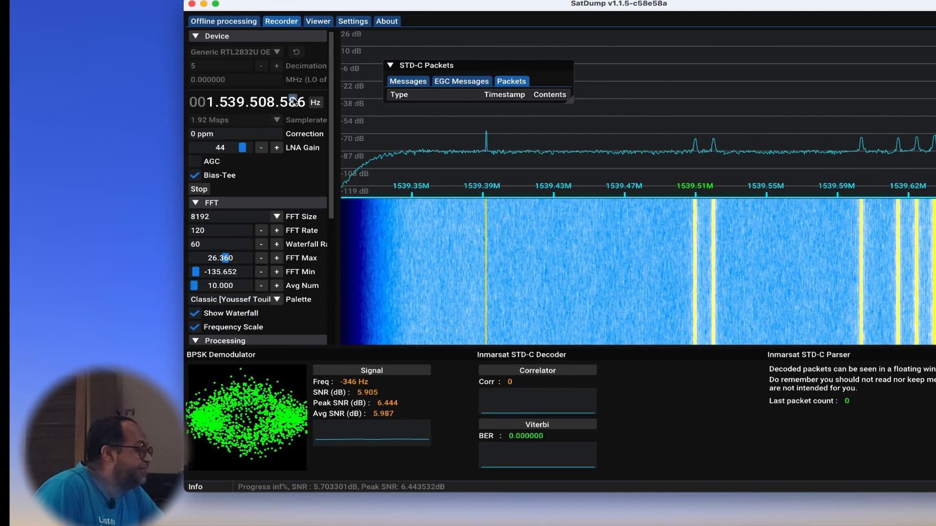
scroll(292, 101, "up", 1)
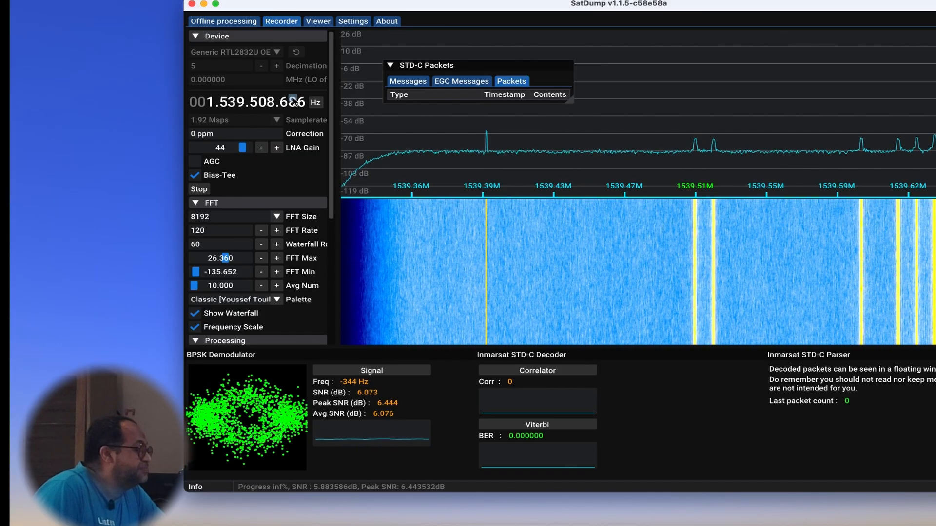
scroll(293, 101, "up", 1)
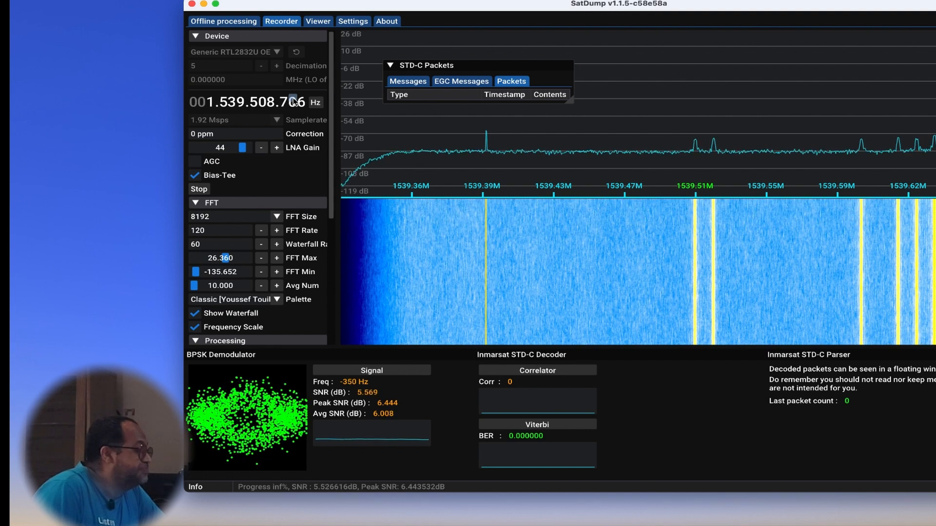
scroll(293, 101, "up", 1)
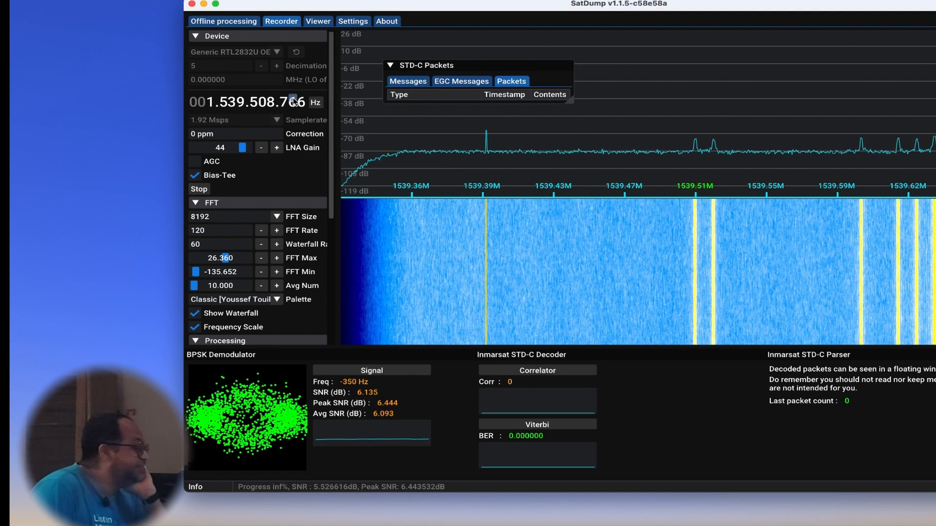
scroll(293, 101, "up", 1)
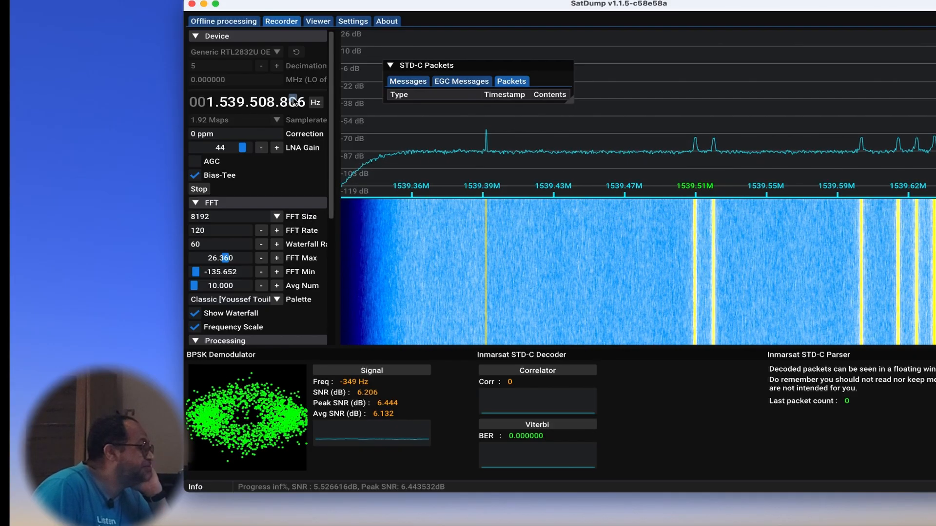
scroll(293, 101, "up", 1)
scroll(293, 101, "up", 3)
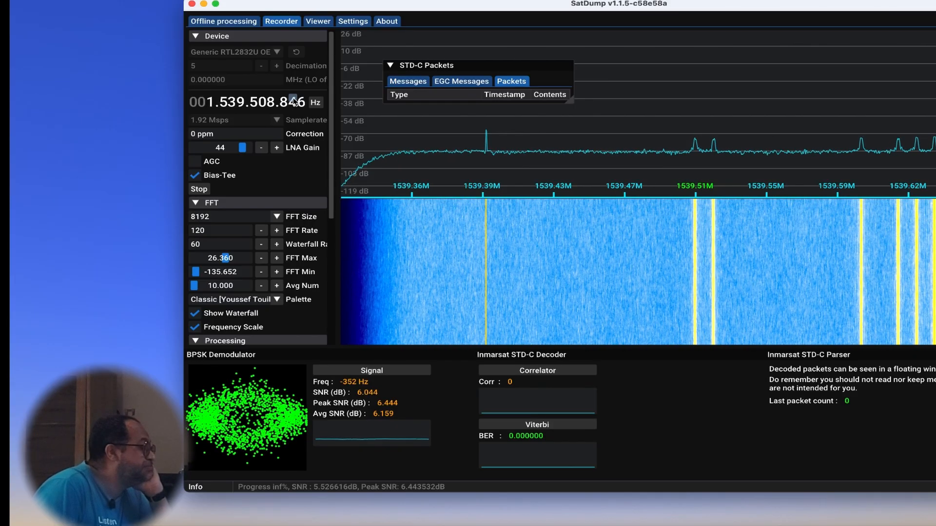
scroll(293, 101, "up", 1)
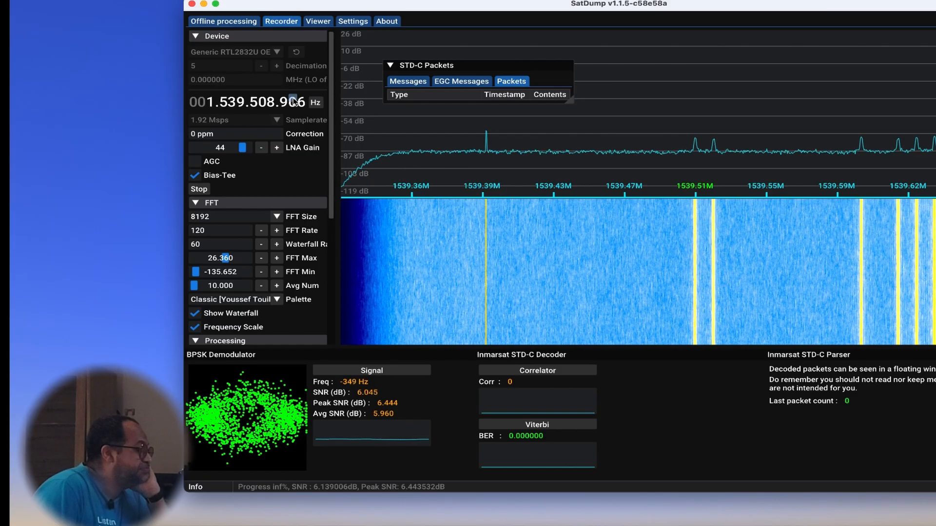
scroll(294, 101, "up", 1)
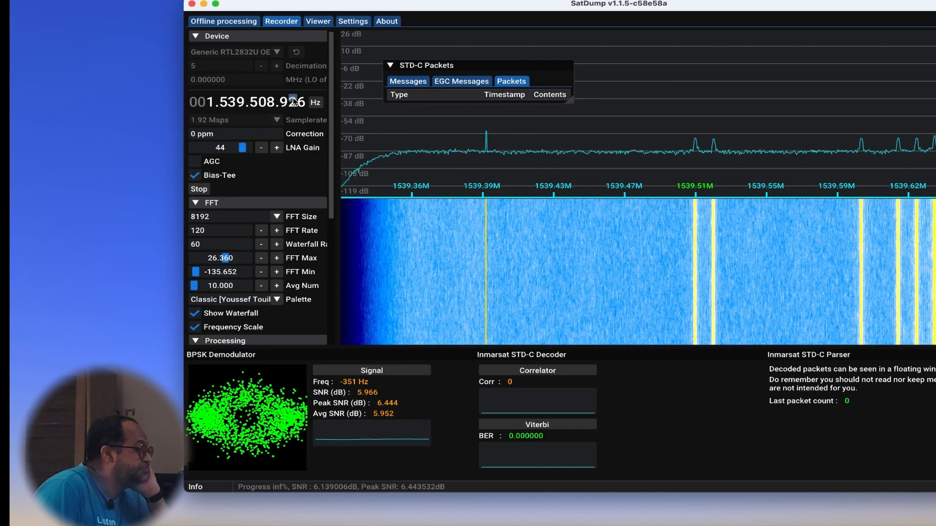
scroll(293, 100, "up", 1)
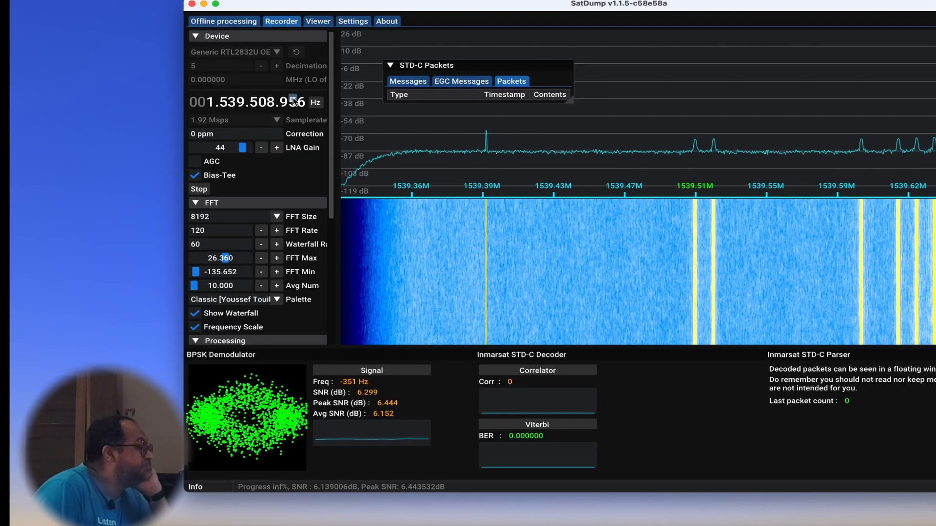
scroll(293, 100, "up", 1)
scroll(293, 101, "up", 1)
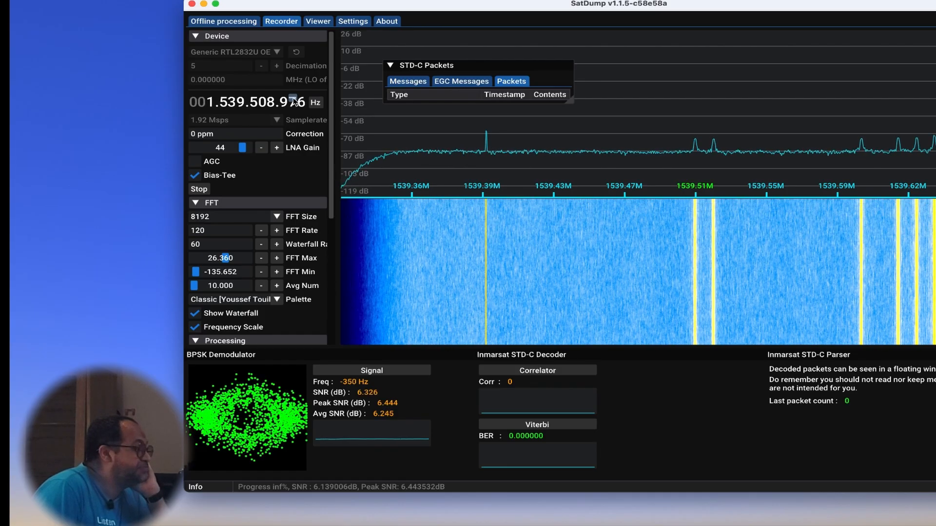
scroll(293, 101, "up", 1)
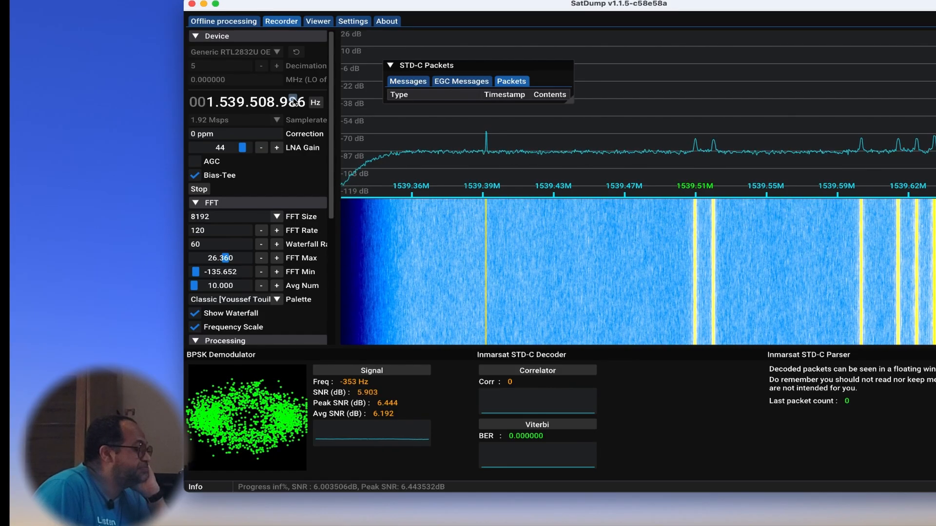
Stop the live Inmarsat STD-C processing pipeline and start it again
left_click_drag(331, 201, 330, 335)
left_click(198, 285)
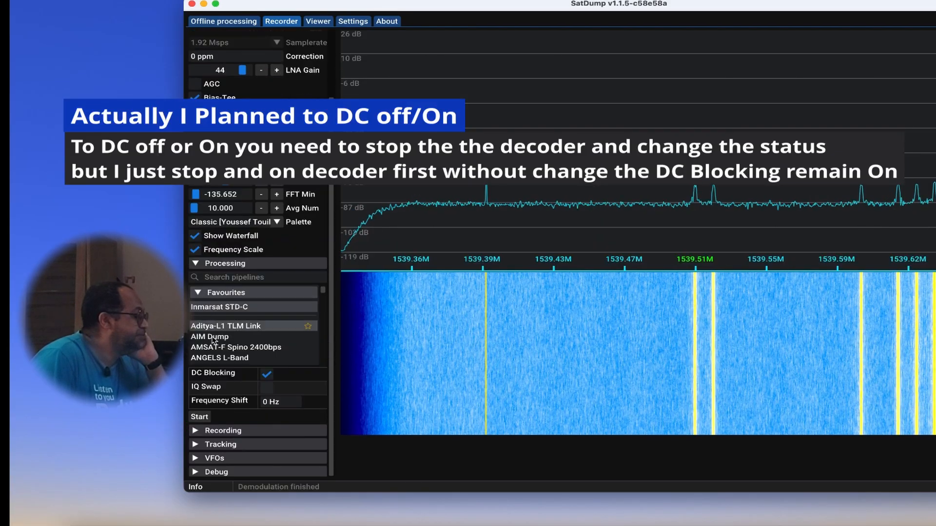
left_click(204, 418)
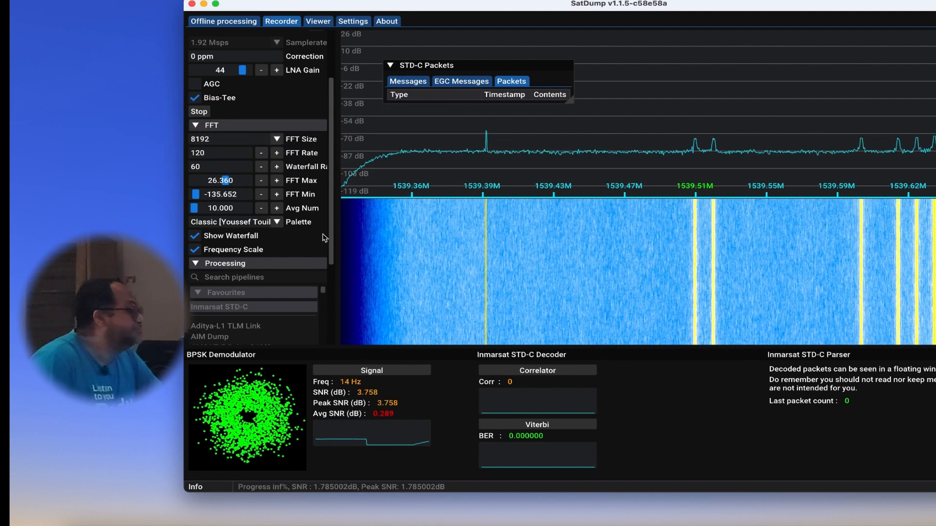
Lower the receiver frequency by 100 Hz to 1,539,508,886 Hz
scroll(329, 196, "up", 4)
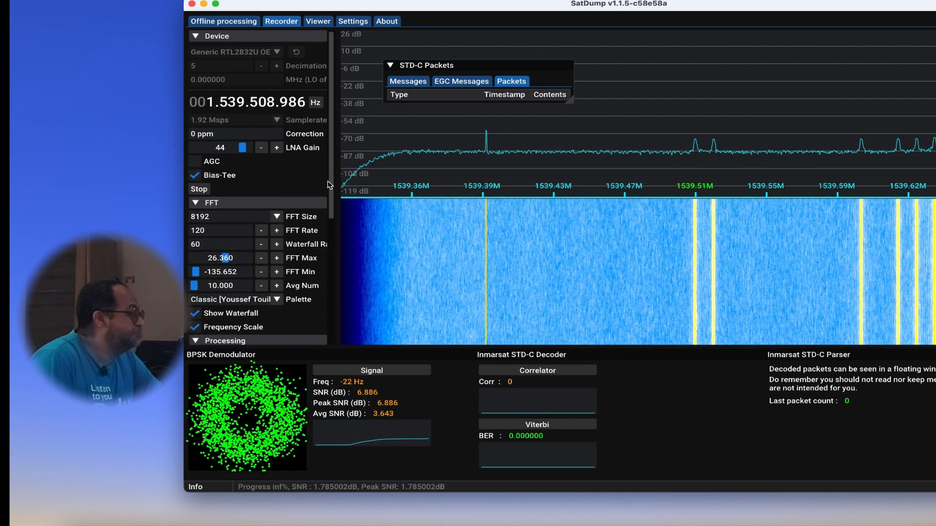
left_click(284, 106)
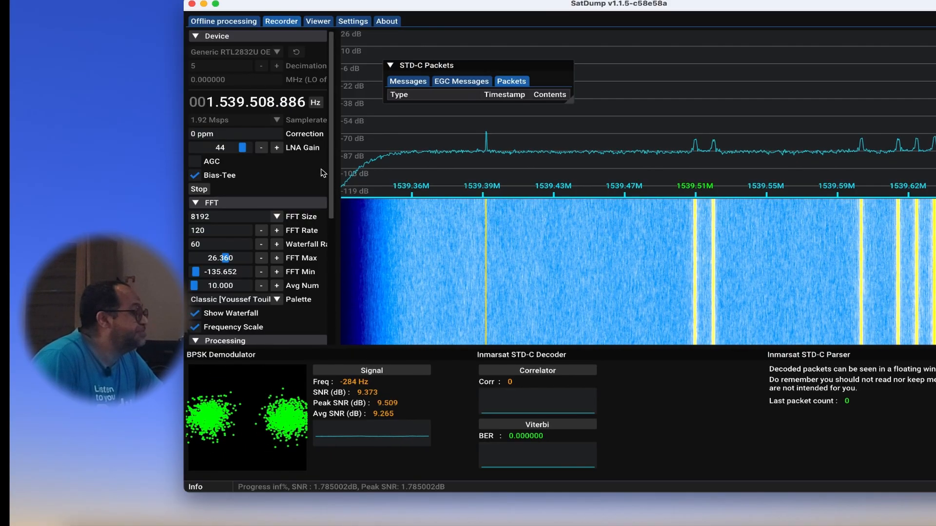
left_click_drag(328, 178, 326, 306)
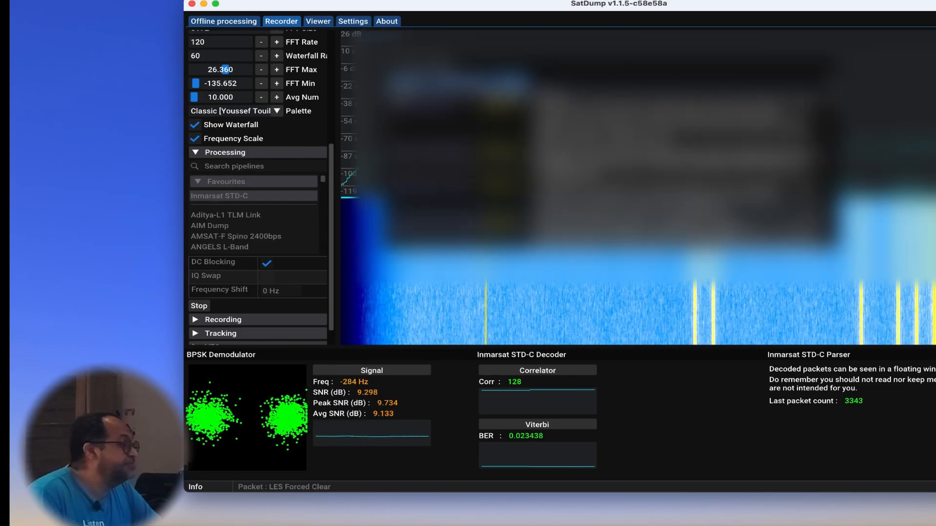
Reposition the STD-C Packets window over the spectrum display and stop the live Inmarsat STD-C processing
left_click_drag(541, 65, 452, 44)
left_click_drag(331, 44, 584, 74)
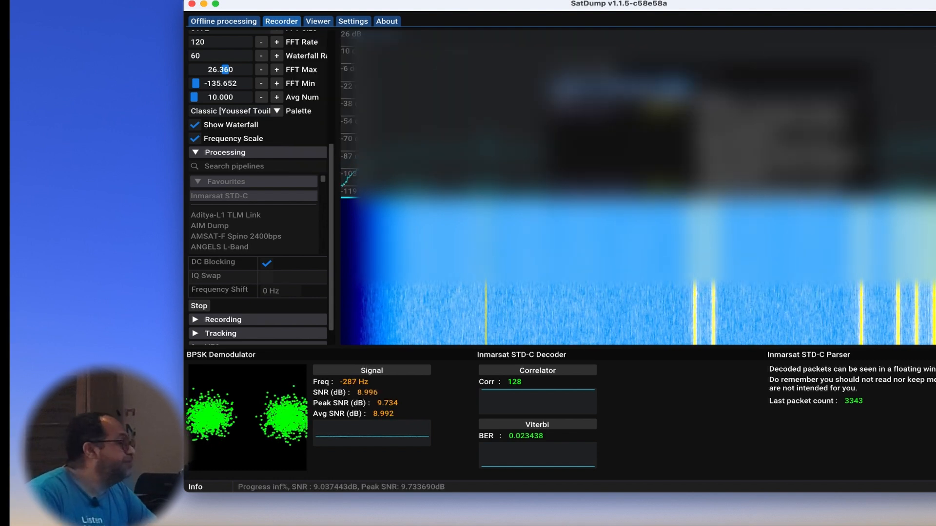
left_click_drag(330, 206, 334, 93)
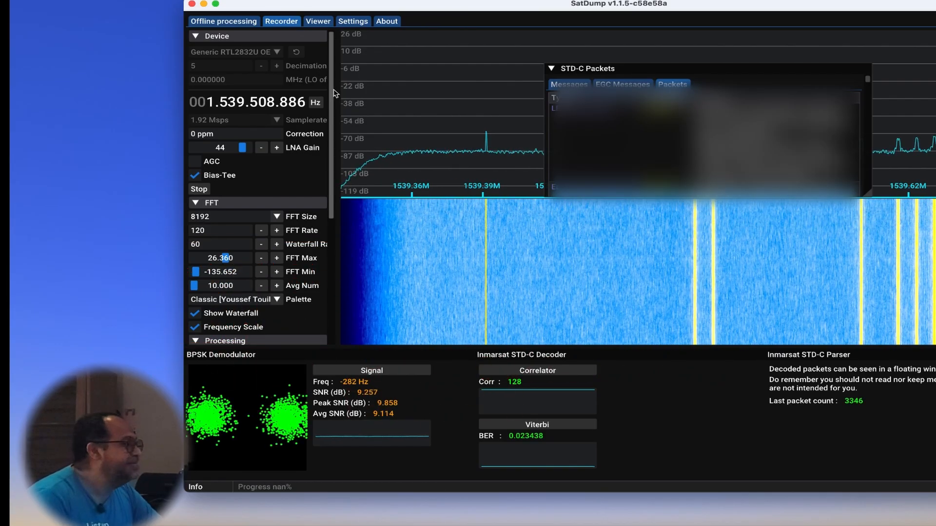
left_click_drag(666, 71, 437, 62)
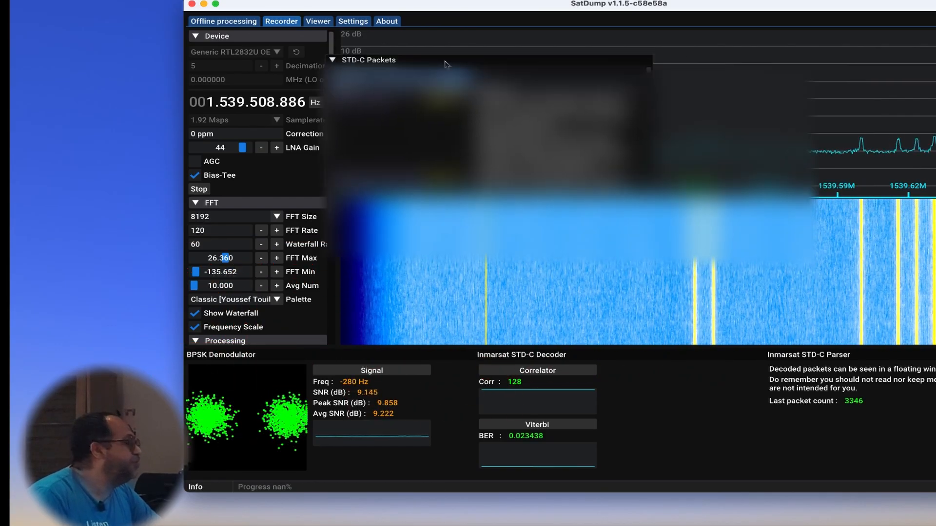
left_click_drag(334, 219, 333, 330)
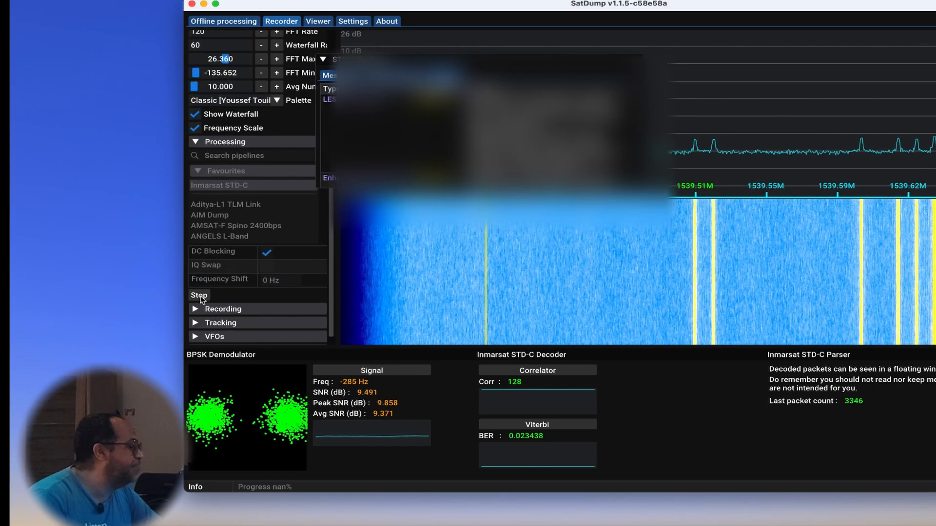
left_click(204, 297)
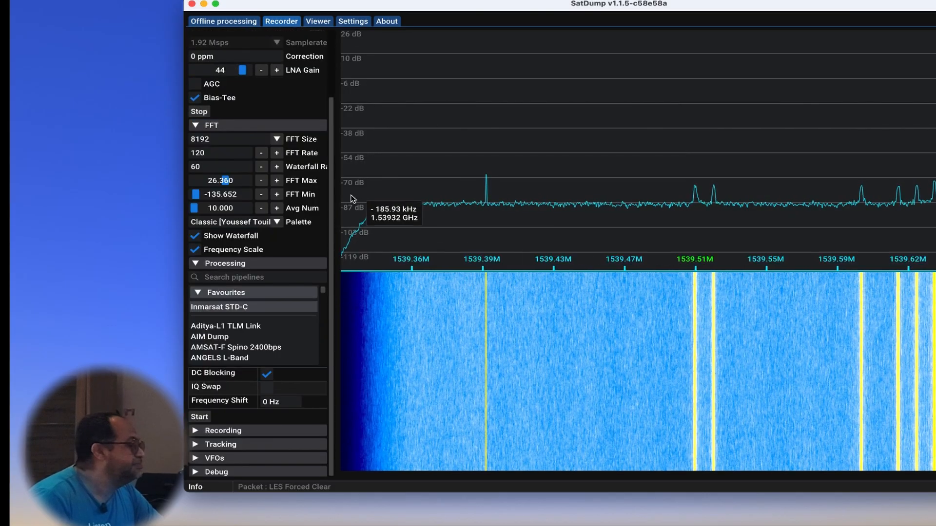
Raise the receiver frequency to 1,539,511,186 Hz using 1 kHz and 100 Hz increments
scroll(312, 146, "up", 3)
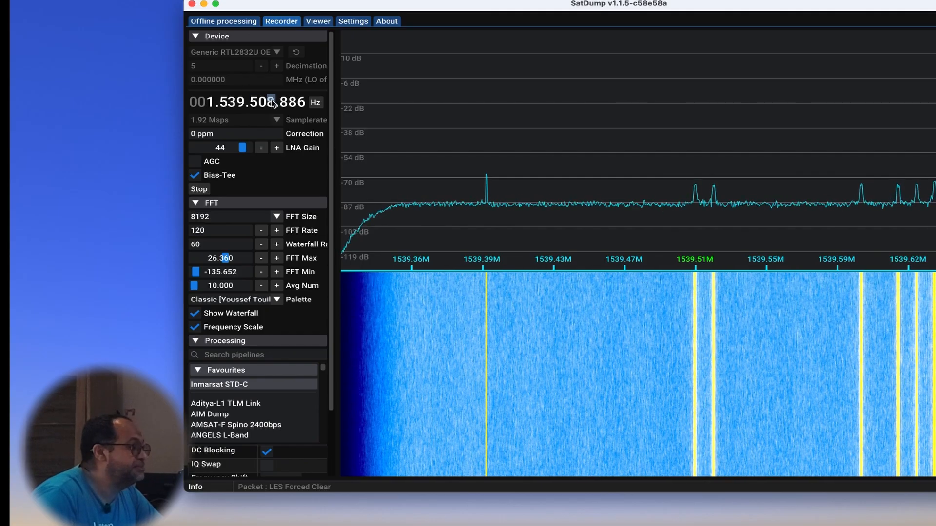
scroll(271, 101, "up", 2)
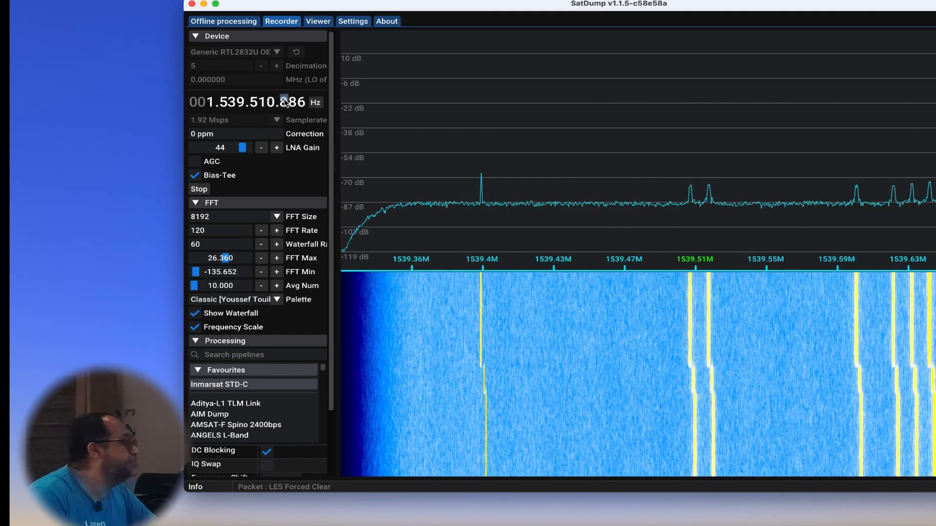
scroll(273, 102, "up", 1)
scroll(284, 101, "down", 7)
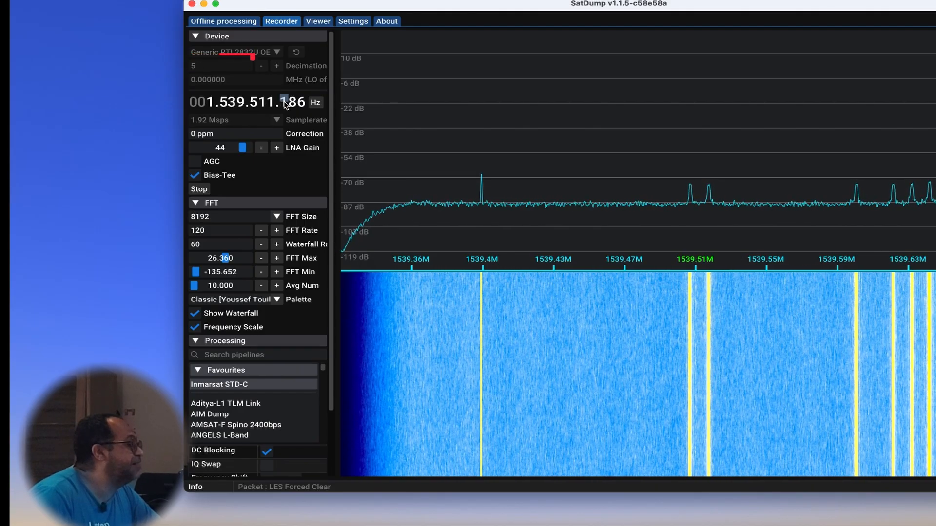
Raise the receiver frequency to 1,539,516,186 Hz, then bring it back to 1,539,515,686 Hz
scroll(272, 101, "up", 1)
scroll(273, 101, "up", 3)
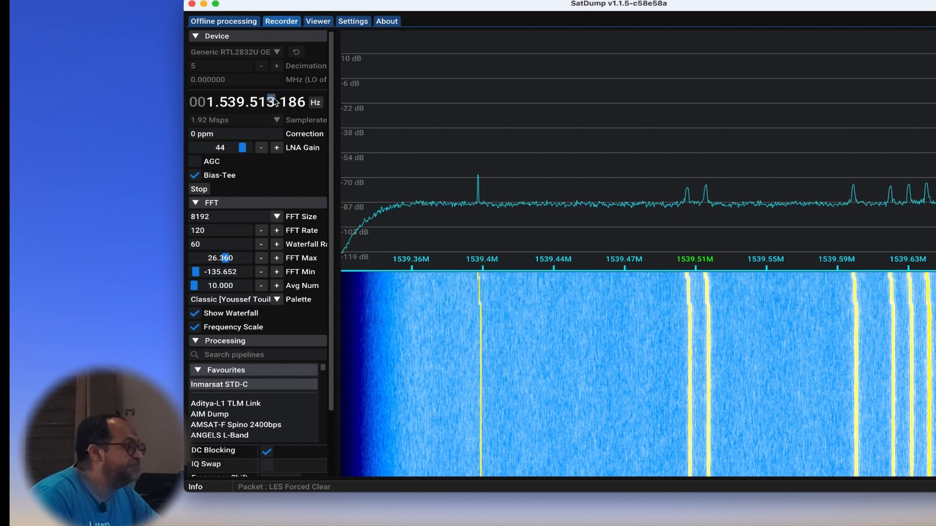
scroll(272, 101, "up", 1)
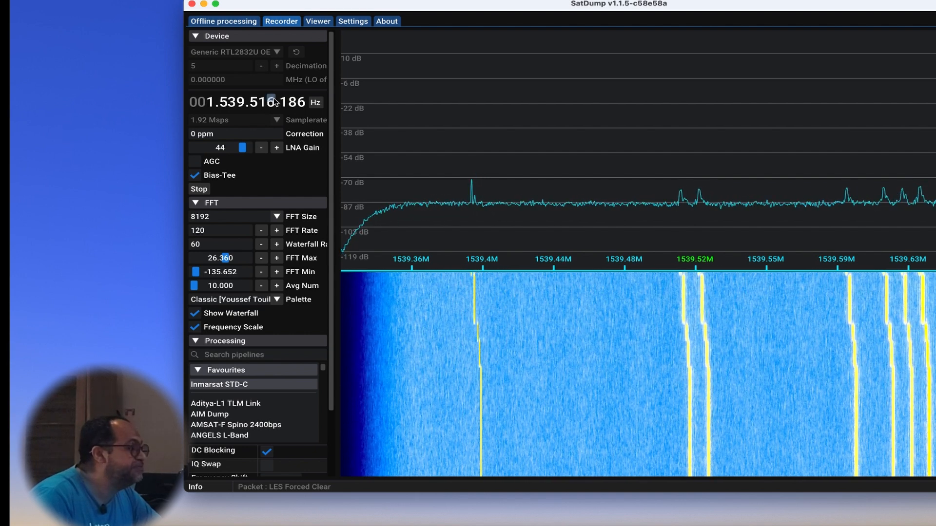
scroll(272, 102, "down", 1)
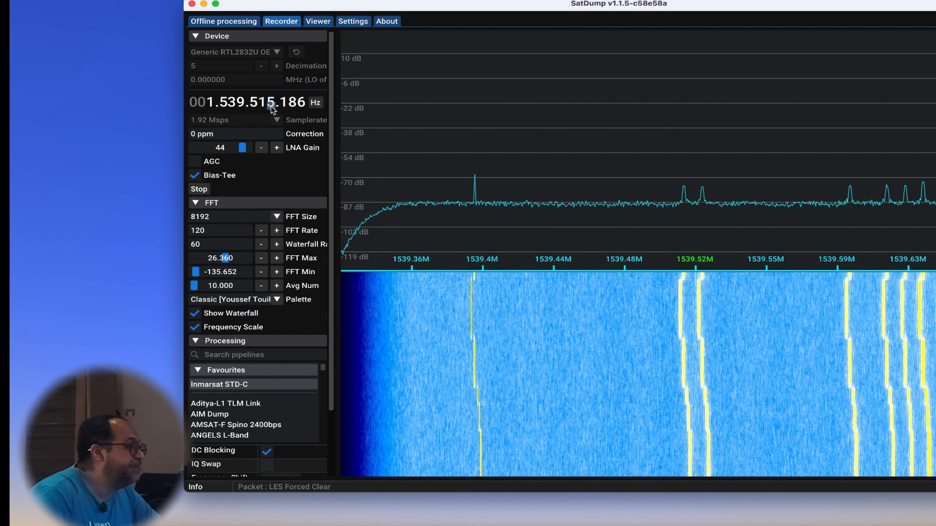
scroll(286, 103, "up", 4)
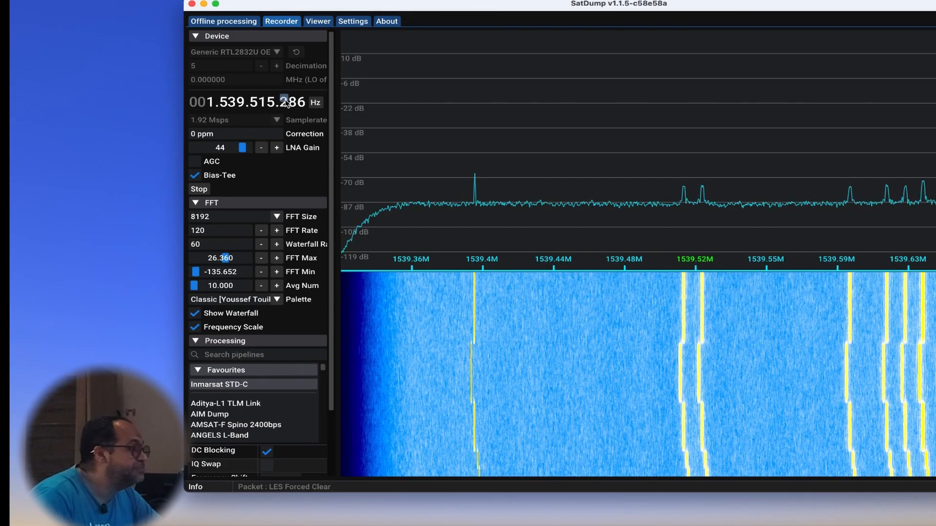
scroll(286, 103, "up", 1)
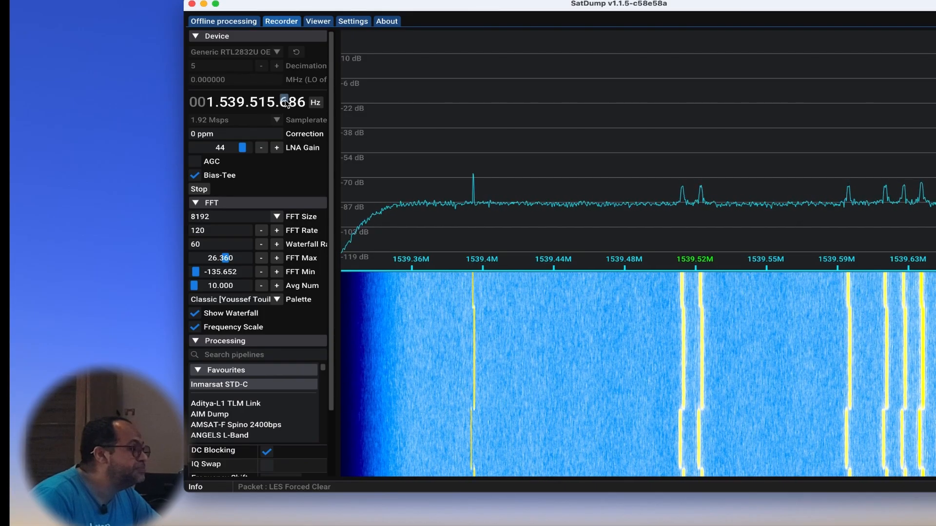
Start the live Inmarsat STD-C pipeline with DC Blocking on and move the STD-C Packets window clear of the tuned carrier
scroll(271, 380, "down", 3)
left_click(267, 374)
left_click(267, 375)
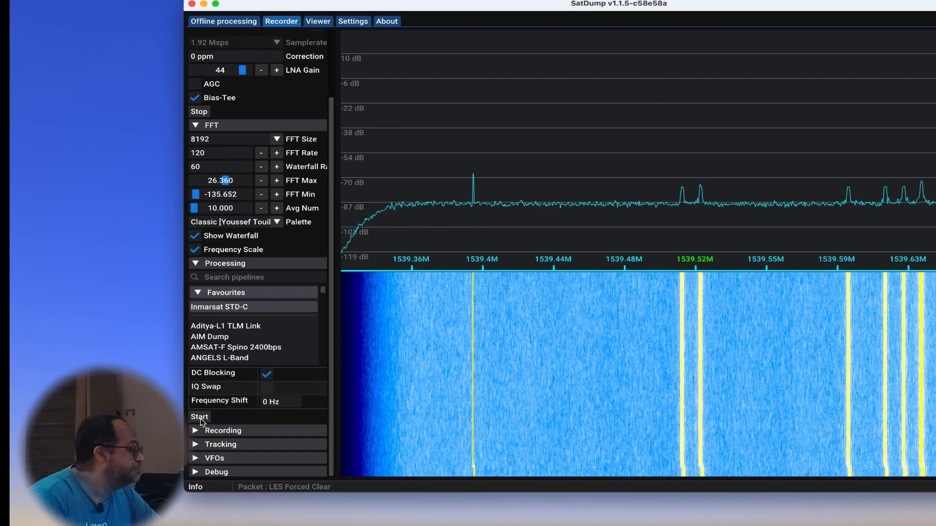
left_click(200, 419)
scroll(341, 219, "up", 1)
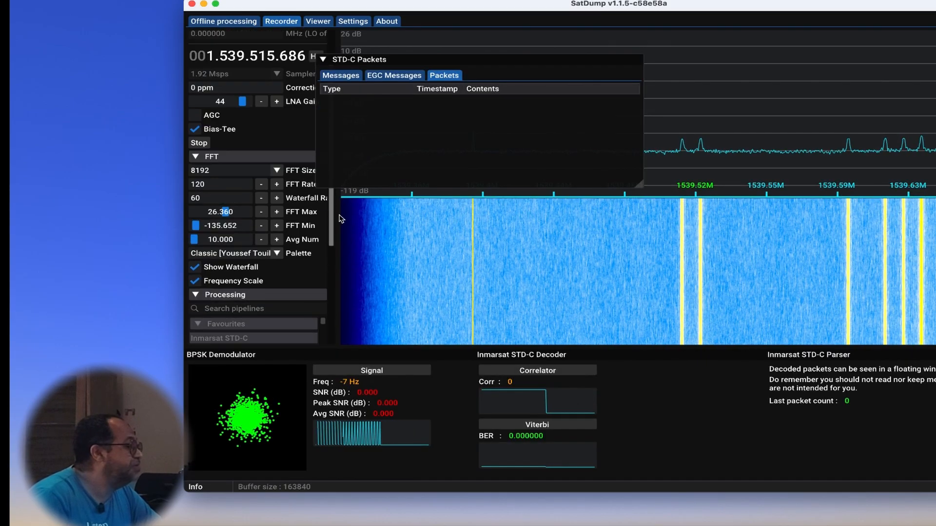
scroll(340, 219, "up", 2)
left_click_drag(434, 60, 935, 59)
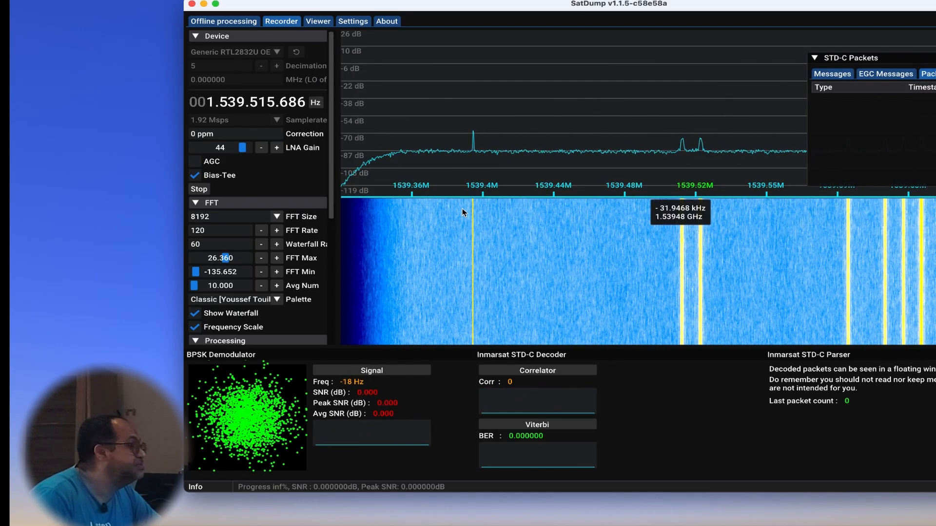
Creep the receiver frequency up past 1,539,517,246 Hz in 10 Hz increments to 1,539,517,516 Hz
scroll(287, 100, "up", 1)
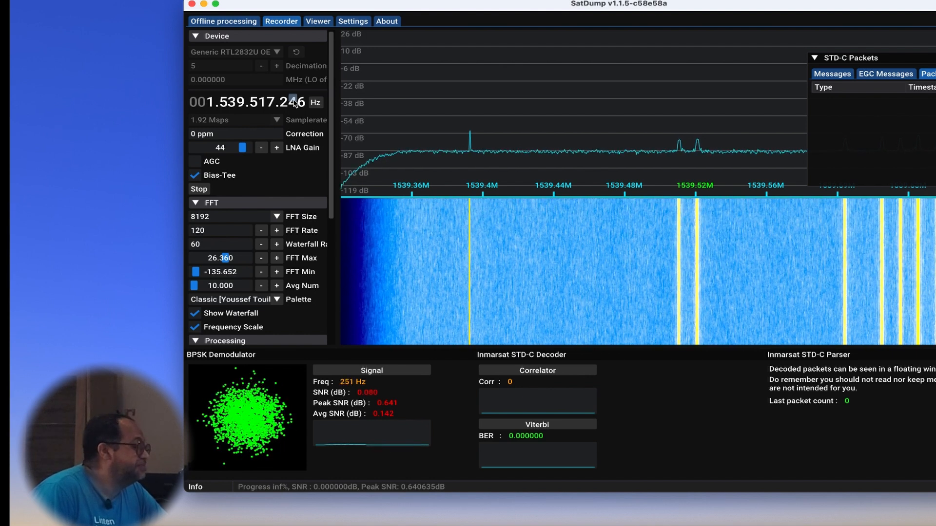
scroll(294, 103, "up", 2)
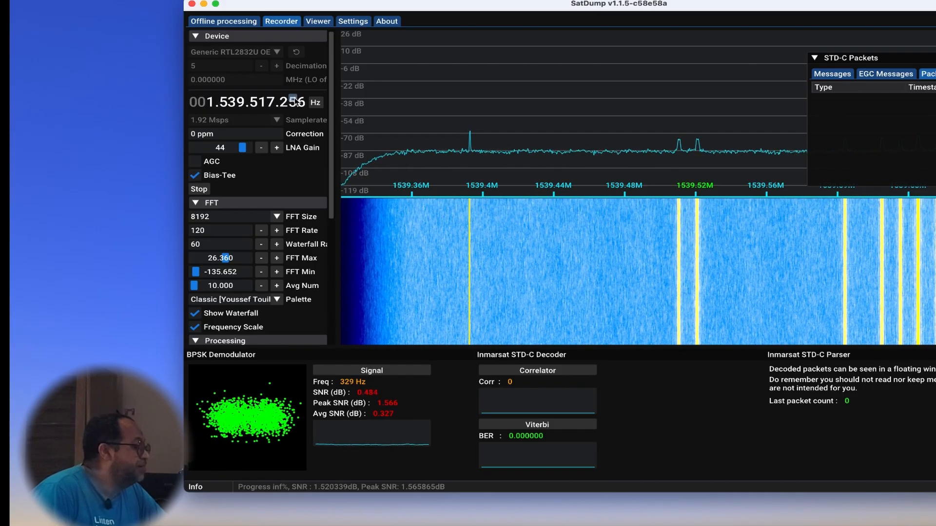
scroll(294, 102, "up", 1)
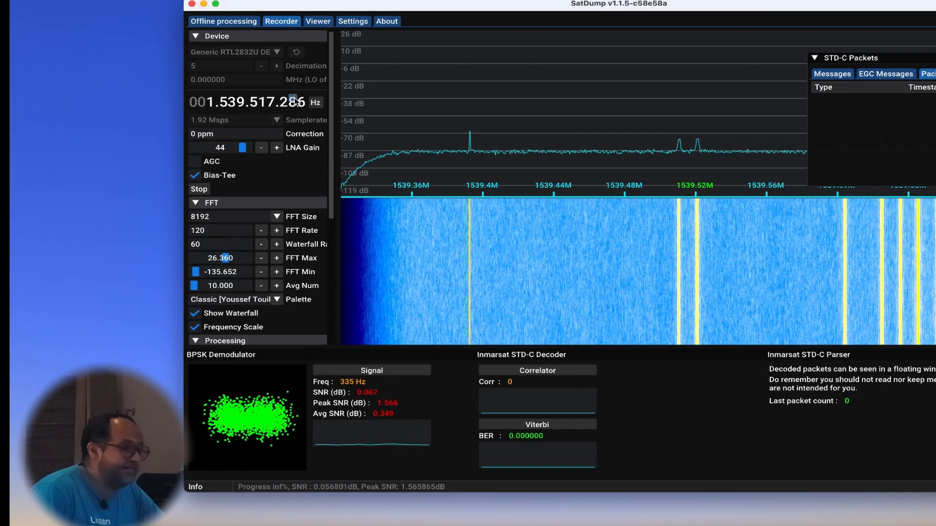
scroll(294, 102, "up", 2)
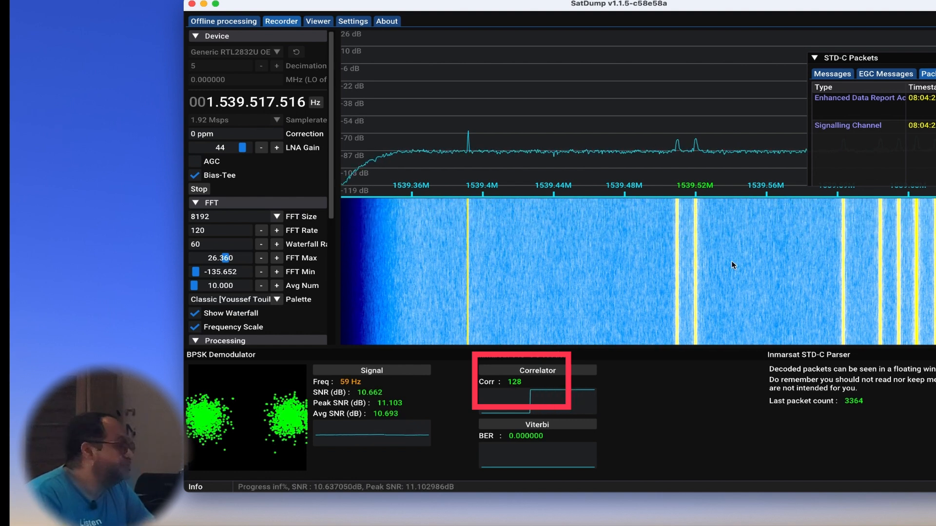
mouse_move(507, 397)
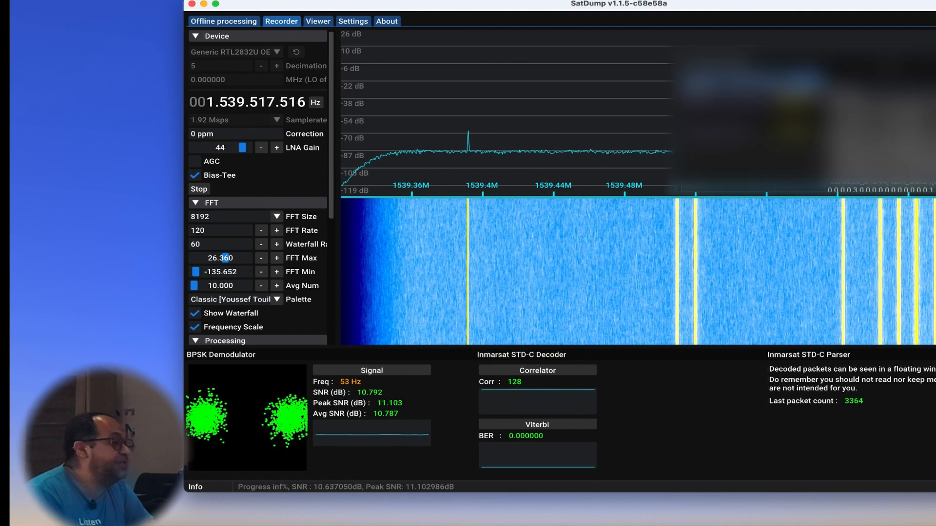